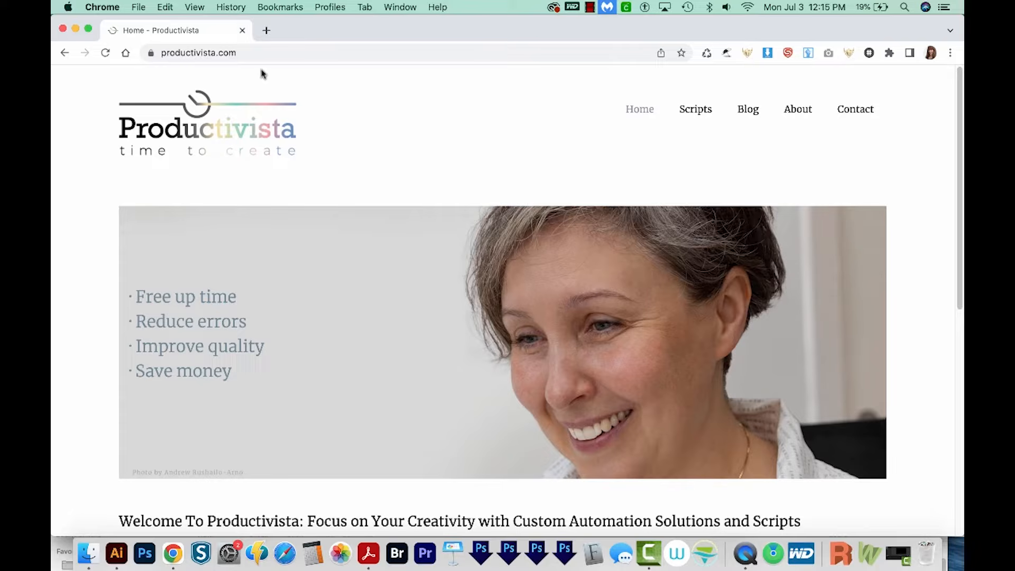
Download the PageIndexer script for Adobe Illustrator from the Scripts page of productivista.com.
{"action": "left_click", "coordinate": [697, 113]}
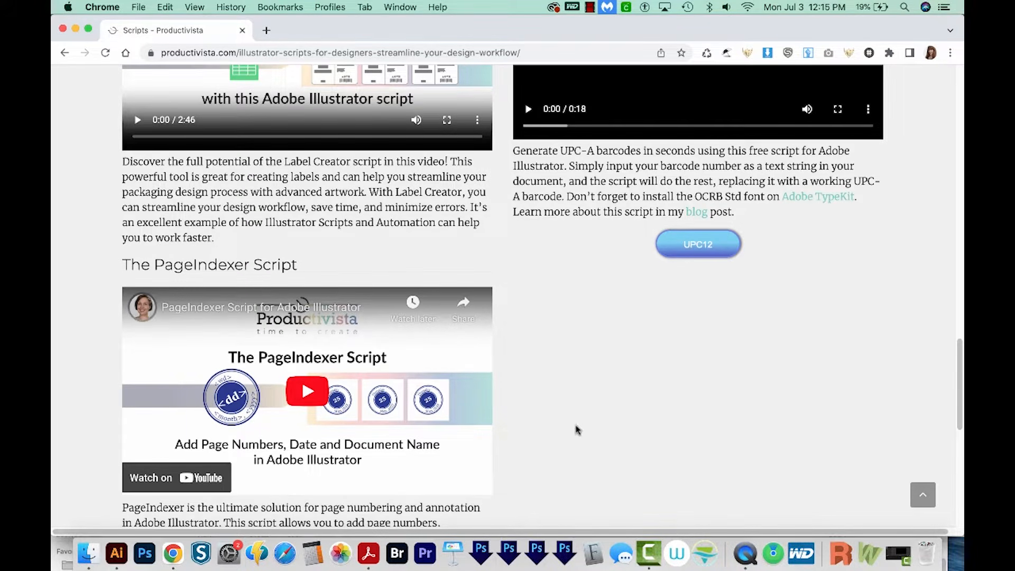
{"action": "scroll", "coordinate": [575, 426], "scroll_direction": "down", "scroll_amount": 5}
{"action": "left_click", "coordinate": [299, 418]}
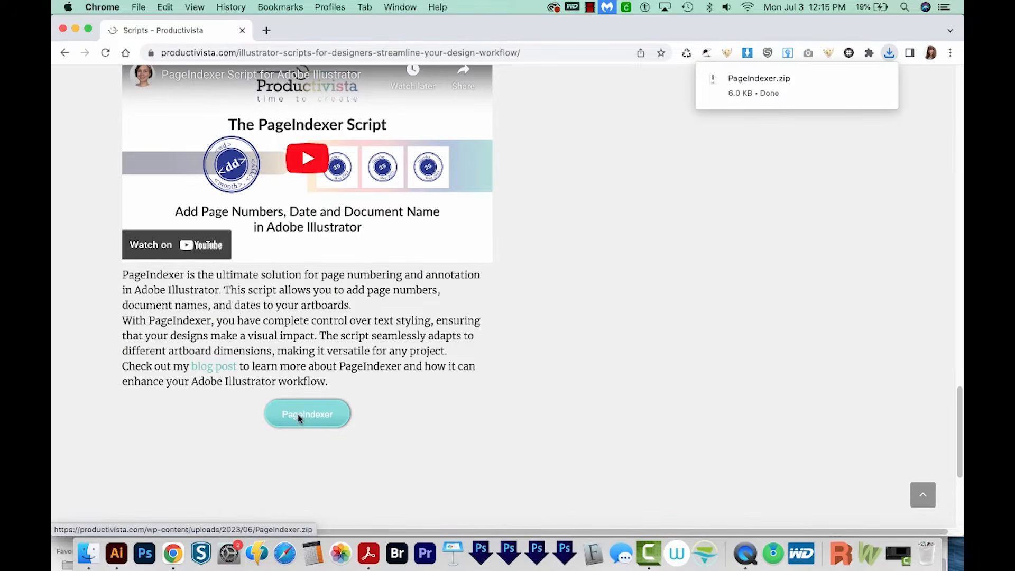
Unpack the downloaded PageIndexer.zip, select PageIndexer.jsx in Downloads and move that window lower to free space above it.
{"action": "left_click", "coordinate": [891, 51]}
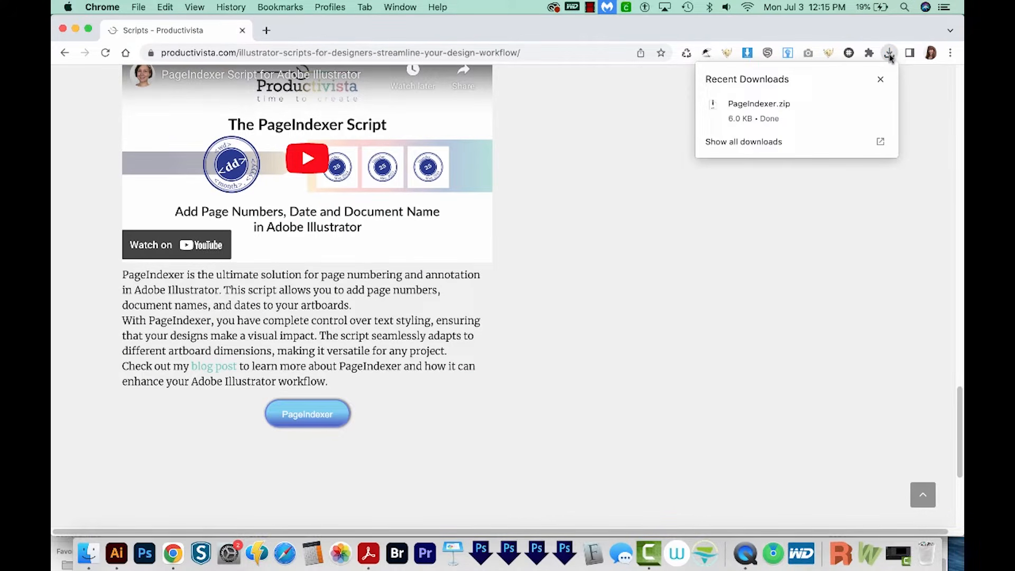
{"action": "mouse_move", "coordinate": [880, 106]}
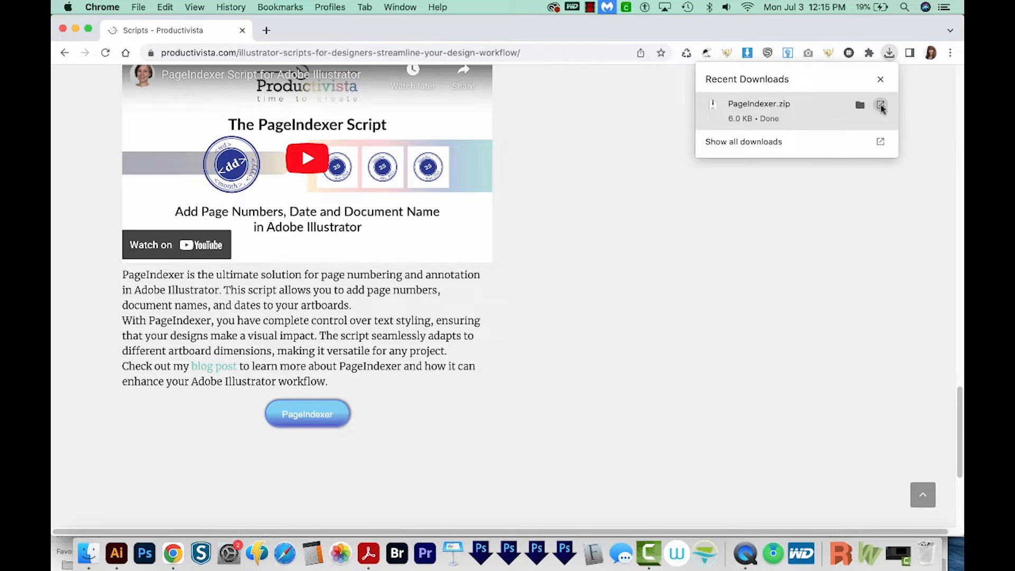
{"action": "left_click", "coordinate": [881, 106]}
{"action": "left_click_drag", "start_coordinate": [456, 514], "coordinate": [438, 109]}
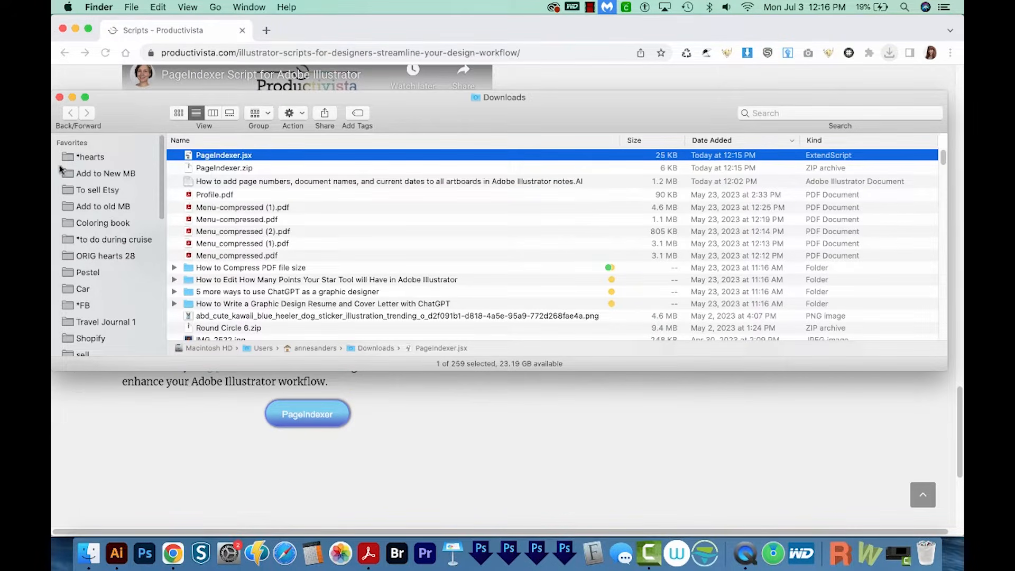
{"action": "left_click", "coordinate": [232, 171]}
{"action": "left_click", "coordinate": [234, 158]}
{"action": "left_click_drag", "start_coordinate": [422, 118], "coordinate": [420, 272]}
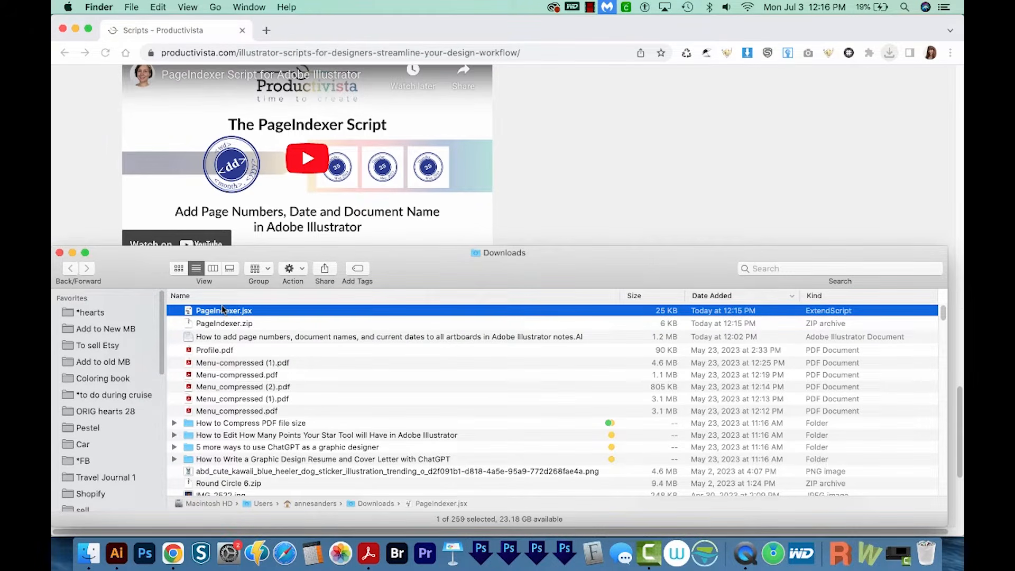
Open a second Finder window at Applications > Adobe Illustrator 2022 > Presets > en_US > Scripts.
{"action": "key", "text": "super+n"}
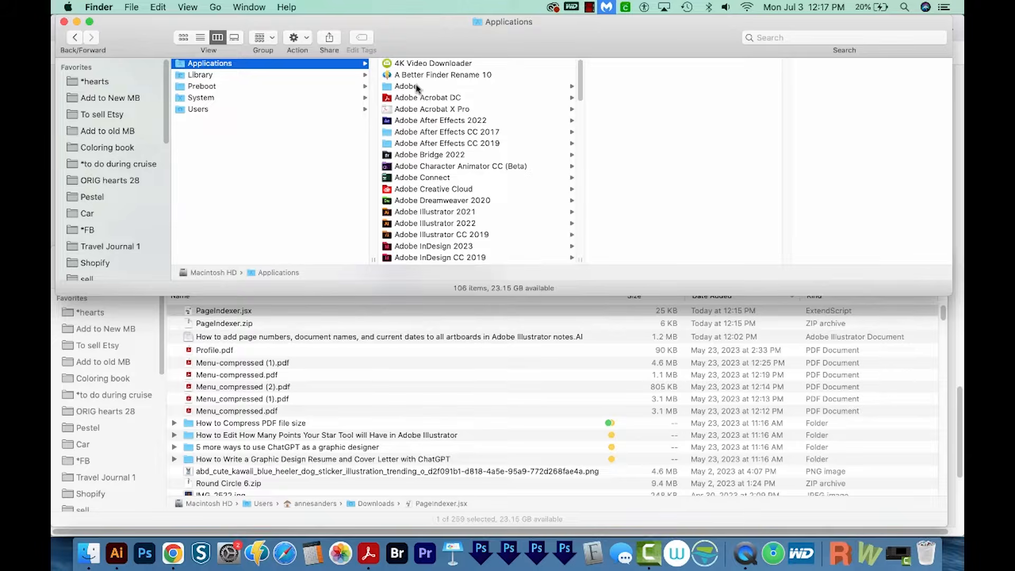
{"action": "scroll", "coordinate": [413, 133], "scroll_direction": "down", "scroll_amount": 3}
{"action": "left_click", "coordinate": [391, 161]}
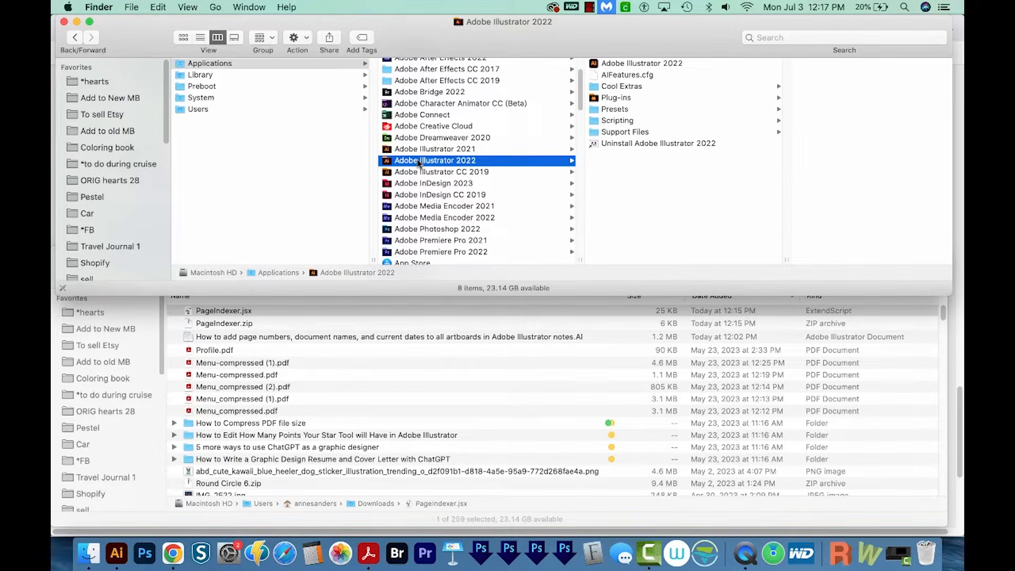
{"action": "left_click", "coordinate": [656, 109]}
{"action": "left_click", "coordinate": [773, 63]}
{"action": "left_click", "coordinate": [776, 120]}
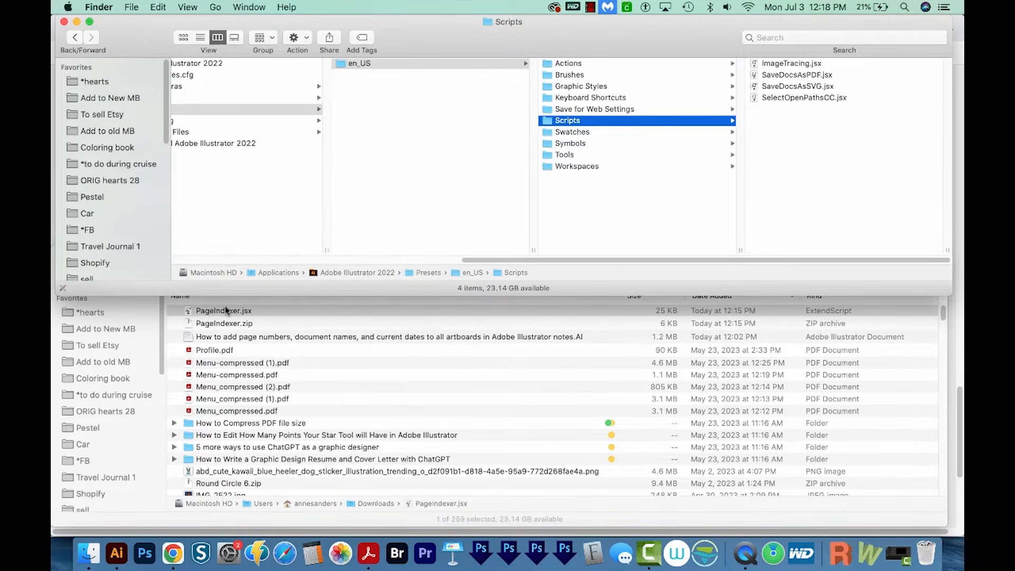
Move PageIndexer.jsx from Downloads into Illustrator's Scripts folder, authorizing the change with the administrator password.
{"action": "left_click", "coordinate": [318, 311]}
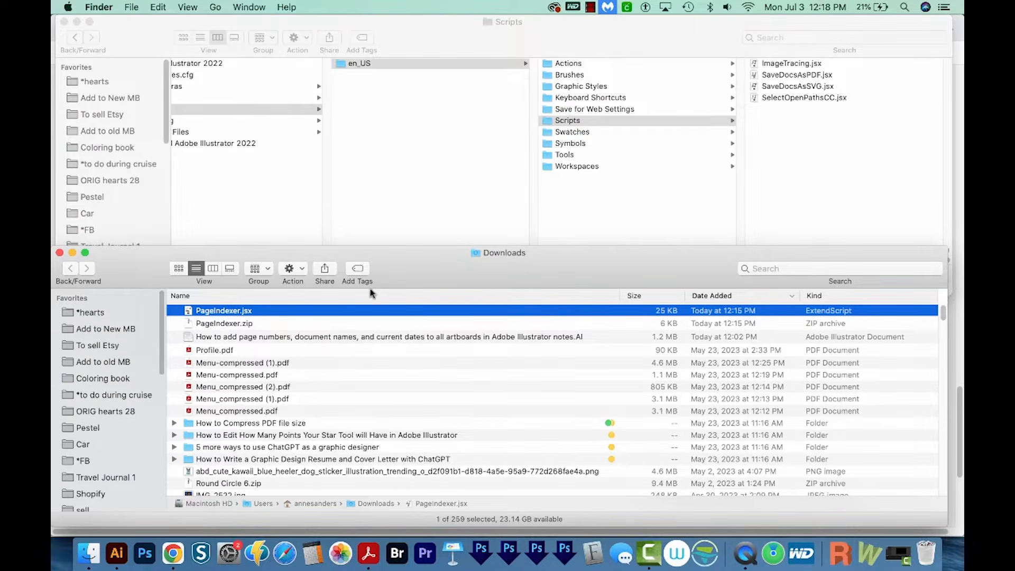
{"action": "left_click_drag", "start_coordinate": [250, 317], "coordinate": [846, 184]}
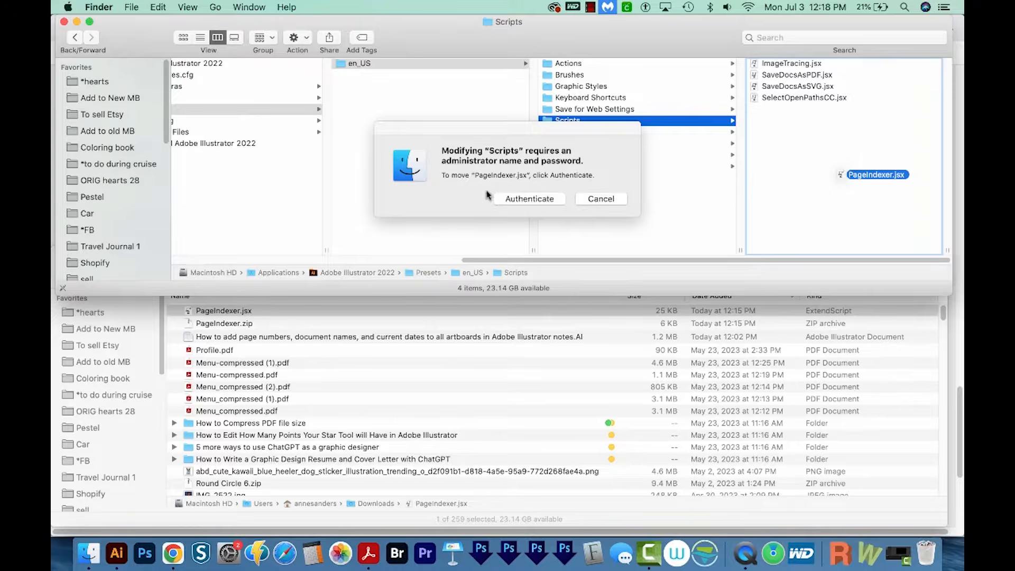
{"action": "left_click", "coordinate": [532, 200]}
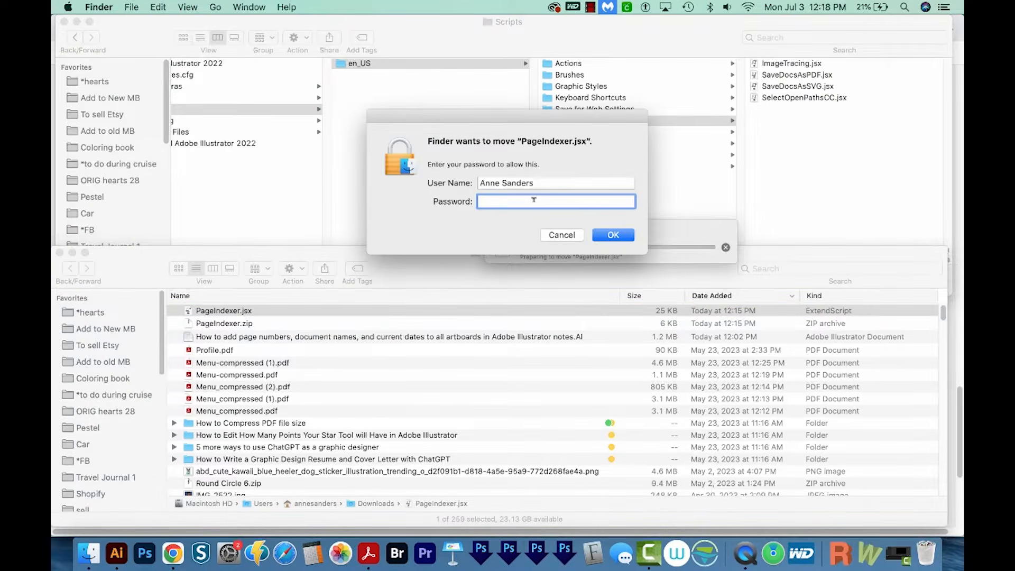
{"action": "key", "text": "super+v"}
{"action": "key", "text": "Return"}
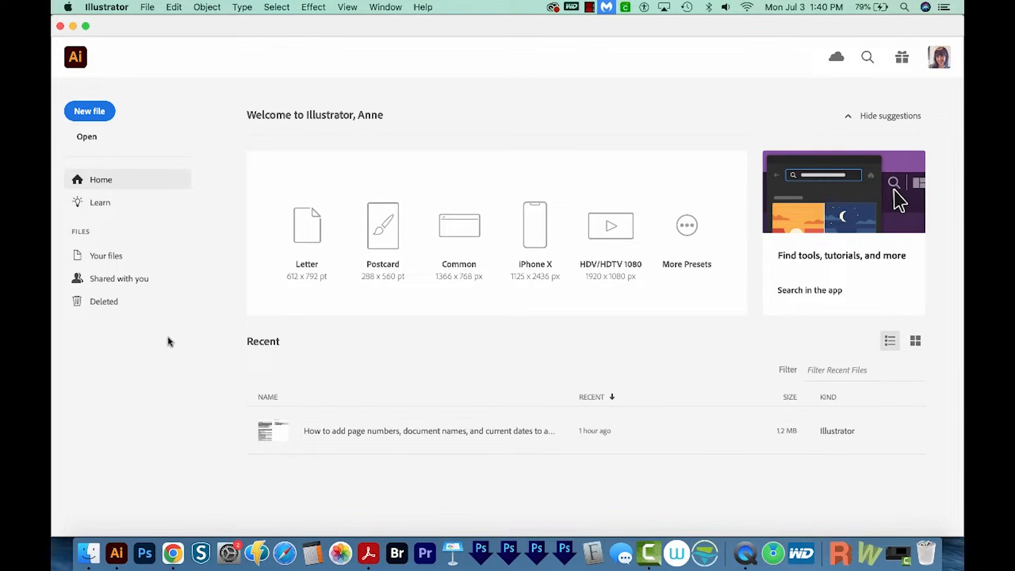
Open the Pages.AI document in Illustrator.
{"action": "left_click", "coordinate": [147, 7]}
{"action": "left_click", "coordinate": [151, 45]}
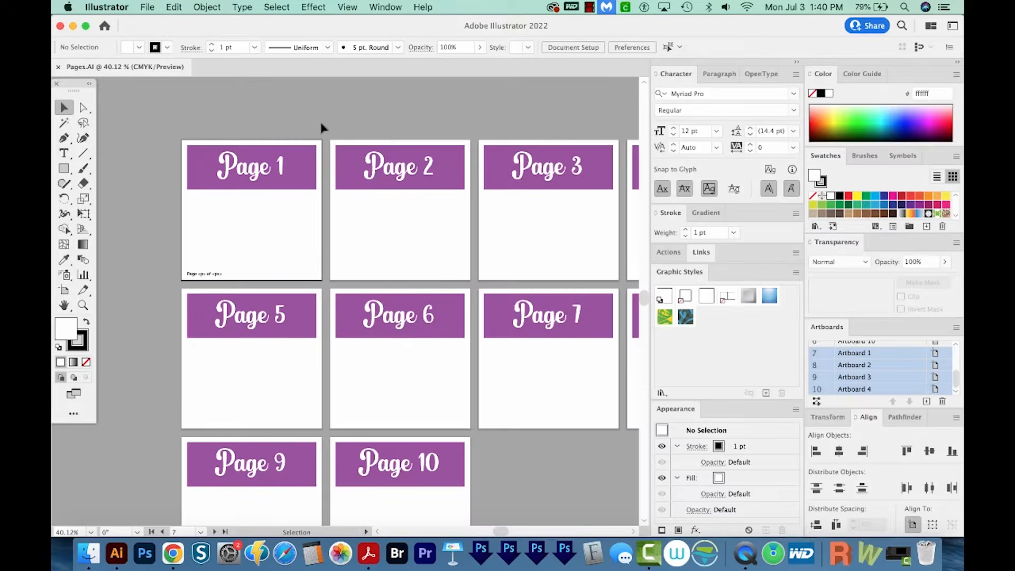
{"action": "left_click_drag", "start_coordinate": [429, 341], "coordinate": [375, 304]}
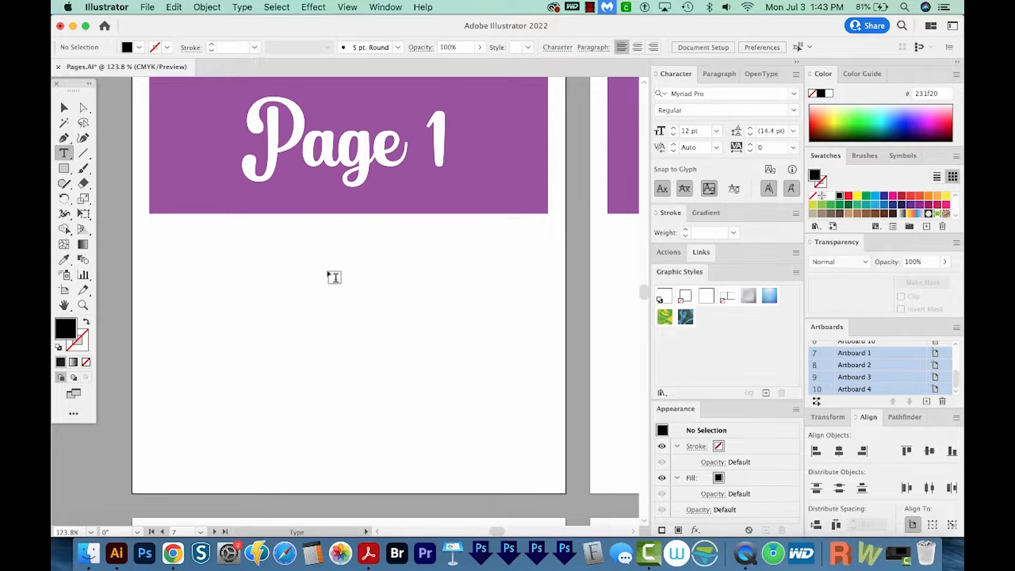
Add two separate text objects side by side below the Page 1 banner: the example number 1 and the tag <p>.
{"action": "key", "text": "t"}
{"action": "left_click", "coordinate": [286, 280]}
{"action": "type", "text": "1"}
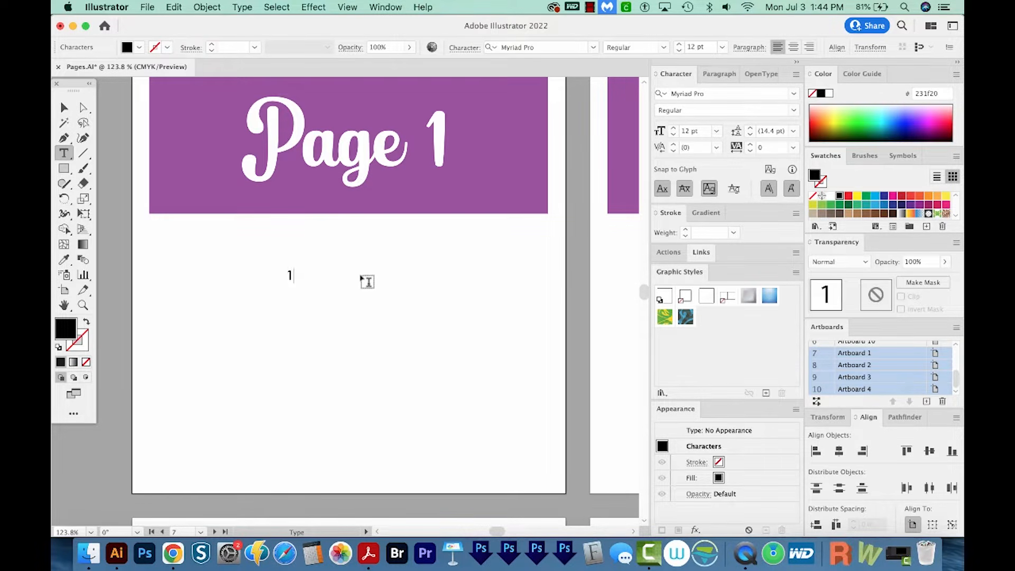
{"action": "key", "text": "Escape"}
{"action": "left_click", "coordinate": [341, 285]}
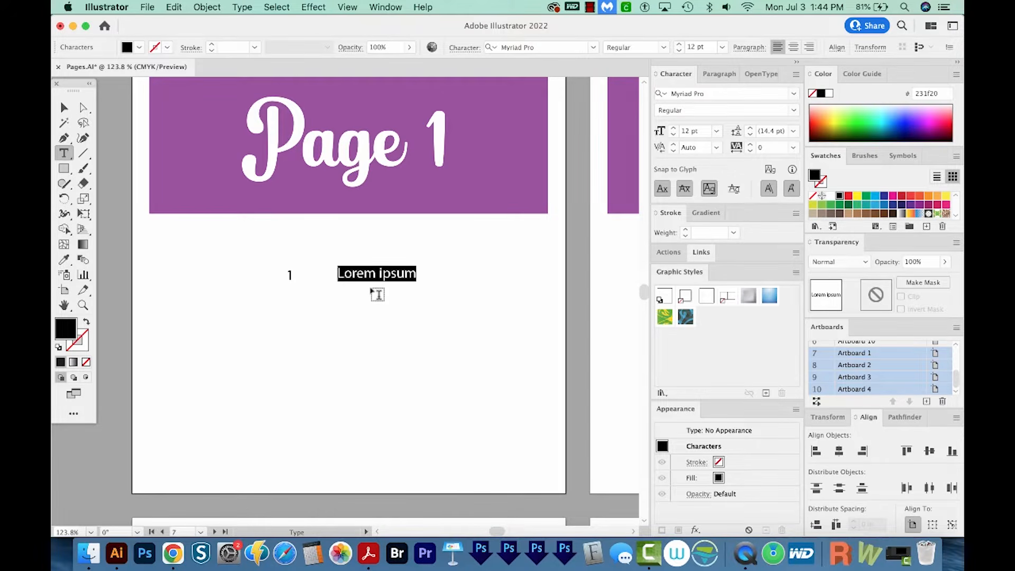
{"action": "type", "text": "<p>"}
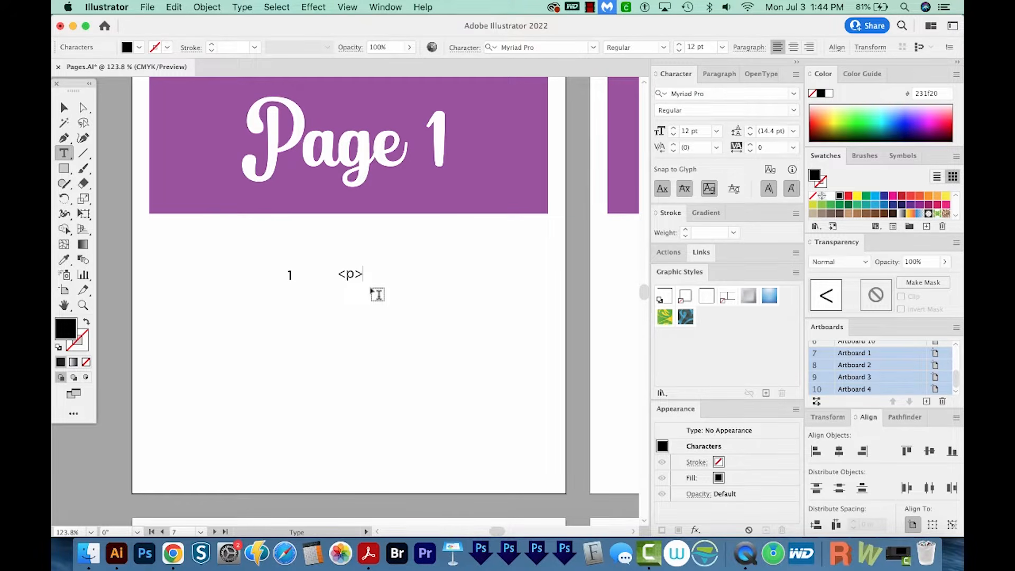
{"action": "key", "text": "Escape"}
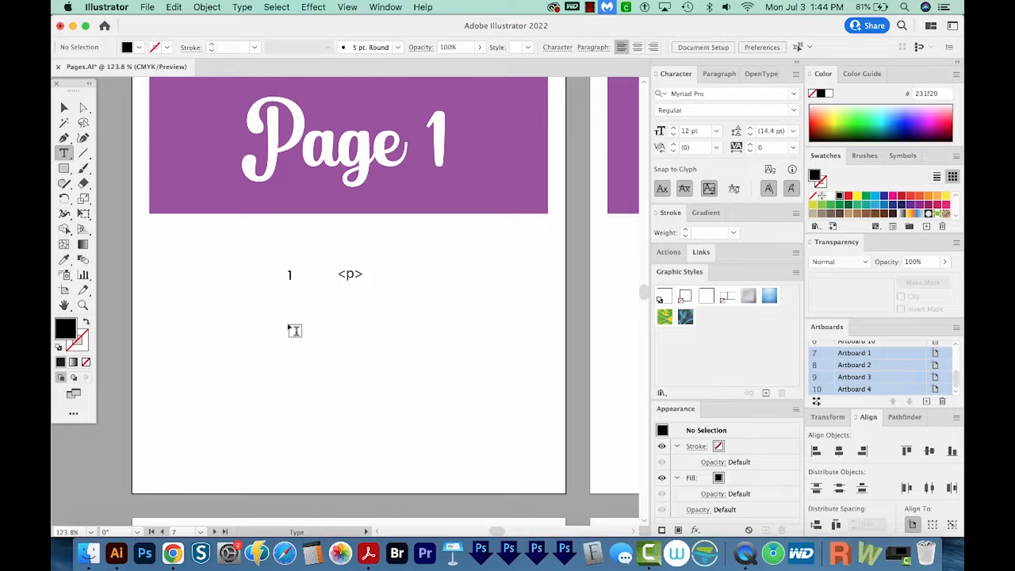
Add a second row beneath it with the example number 01 and the tag <pp> as separate text objects.
{"action": "left_click", "coordinate": [295, 331]}
{"action": "type", "text": "01"}
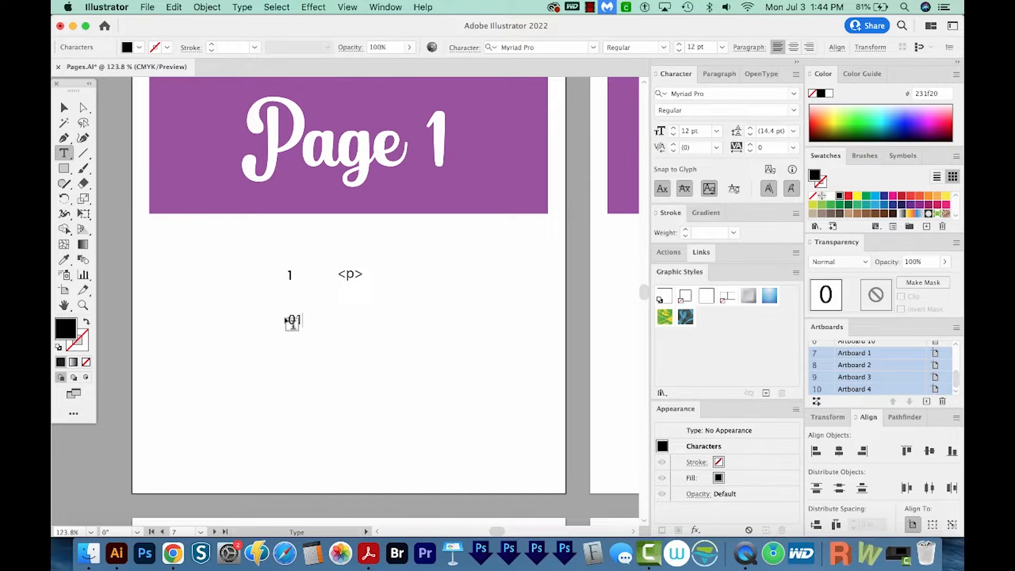
{"action": "key", "text": "Escape"}
{"action": "left_click", "coordinate": [347, 320]}
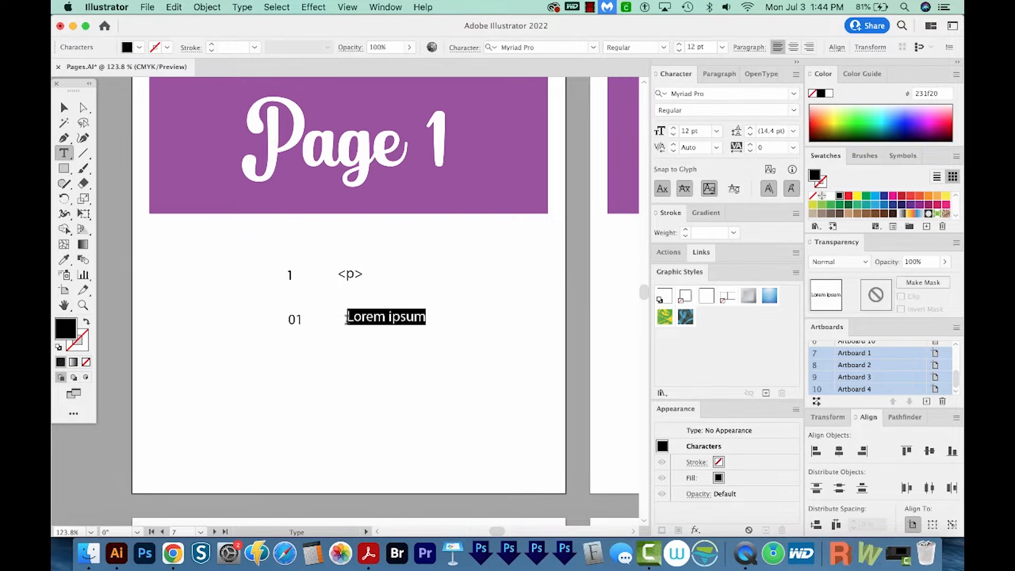
{"action": "type", "text": "<pp>"}
{"action": "key", "text": "super+a"}
{"action": "key", "text": "Escape"}
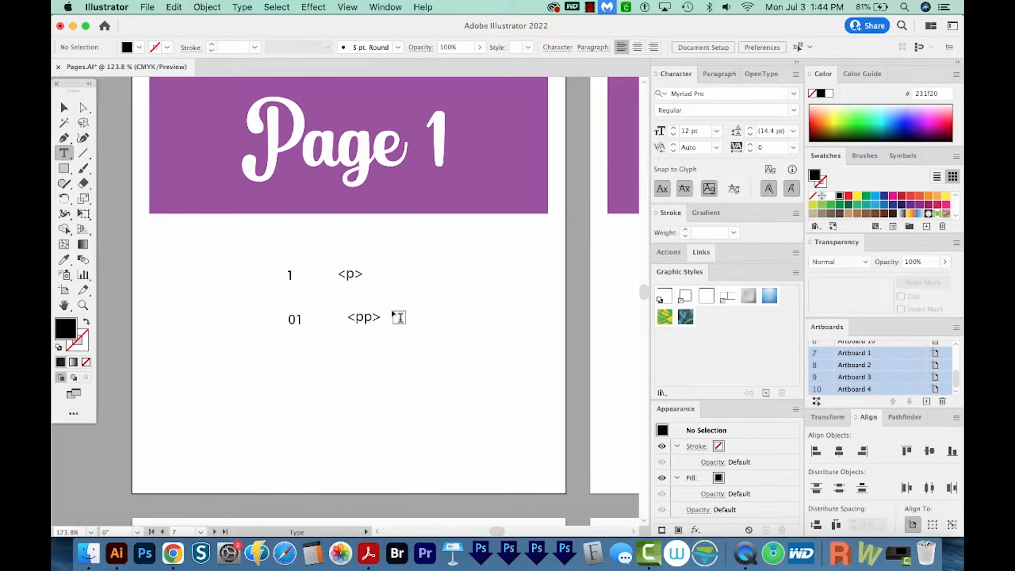
Add a third row with the example total 10 and the tag <ps> as separate text objects.
{"action": "left_click", "coordinate": [282, 360]}
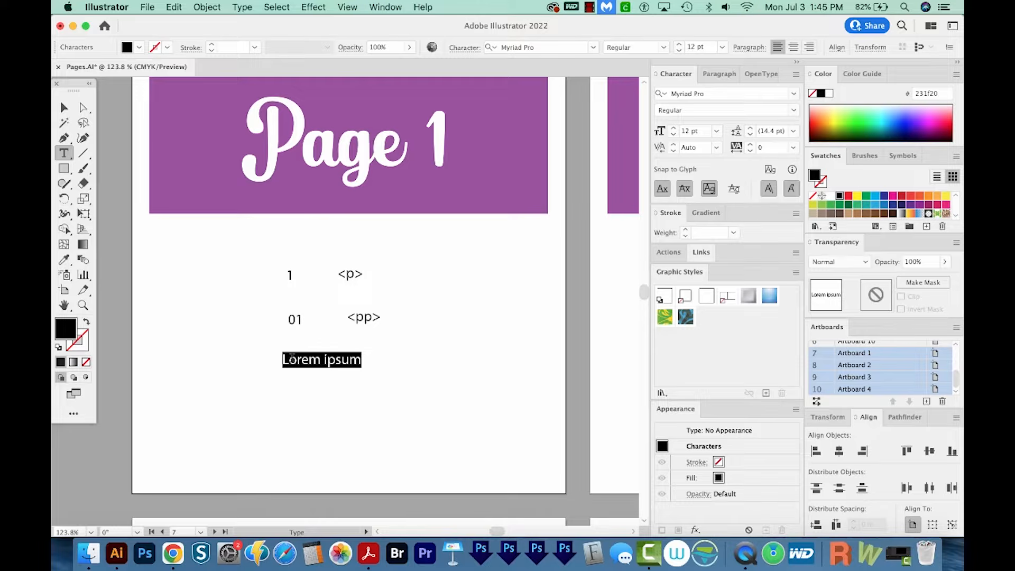
{"action": "type", "text": "10"}
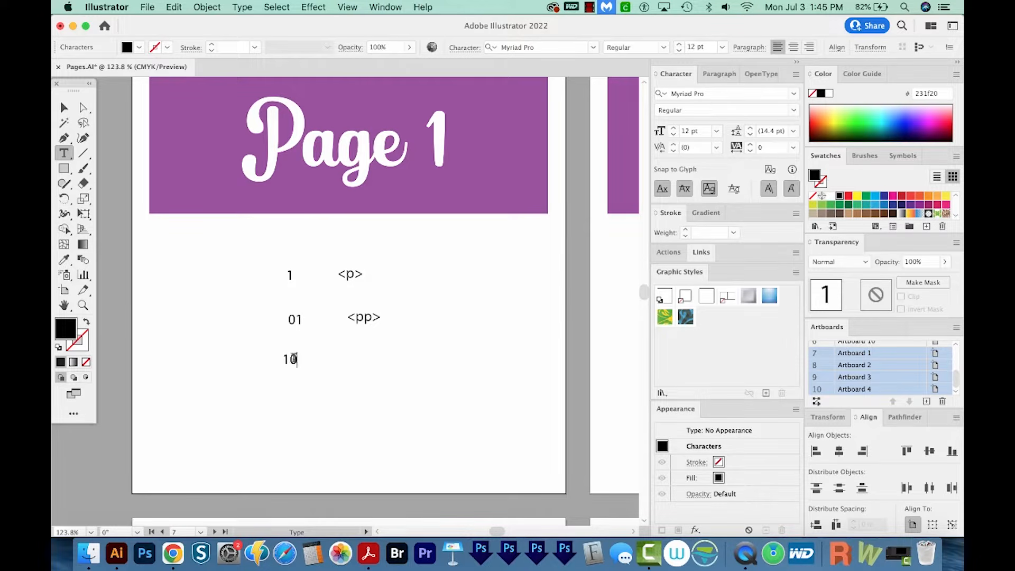
{"action": "left_click", "coordinate": [344, 367], "text": "super"}
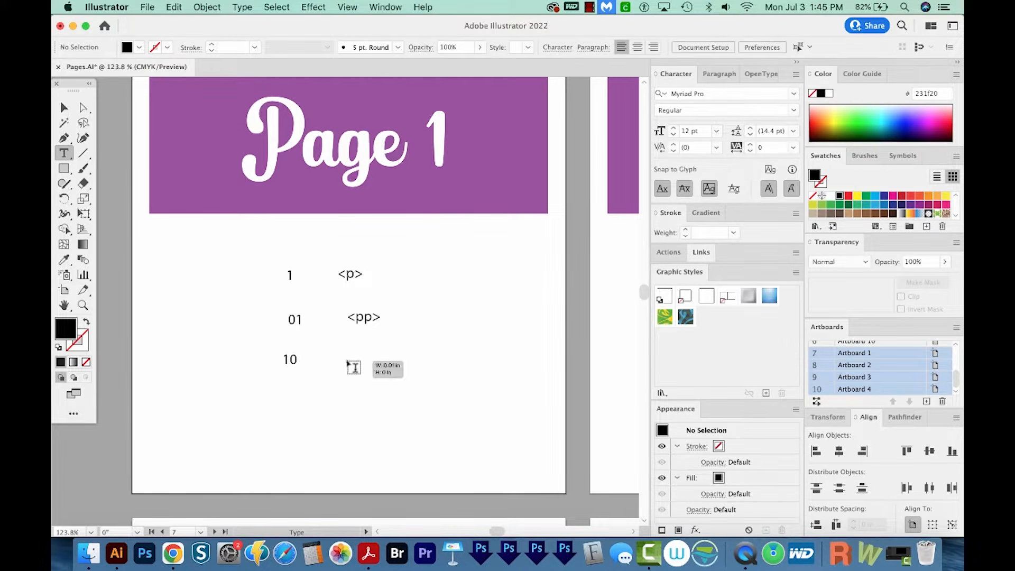
{"action": "left_click", "coordinate": [354, 367]}
{"action": "type", "text": "<ps>"}
Add a fourth row with the example total 10 and the tag <pps> as separate text objects, then deselect everything.
{"action": "left_click", "coordinate": [355, 387]}
{"action": "type", "text": "10"}
{"action": "left_click", "coordinate": [360, 408], "text": "super"}
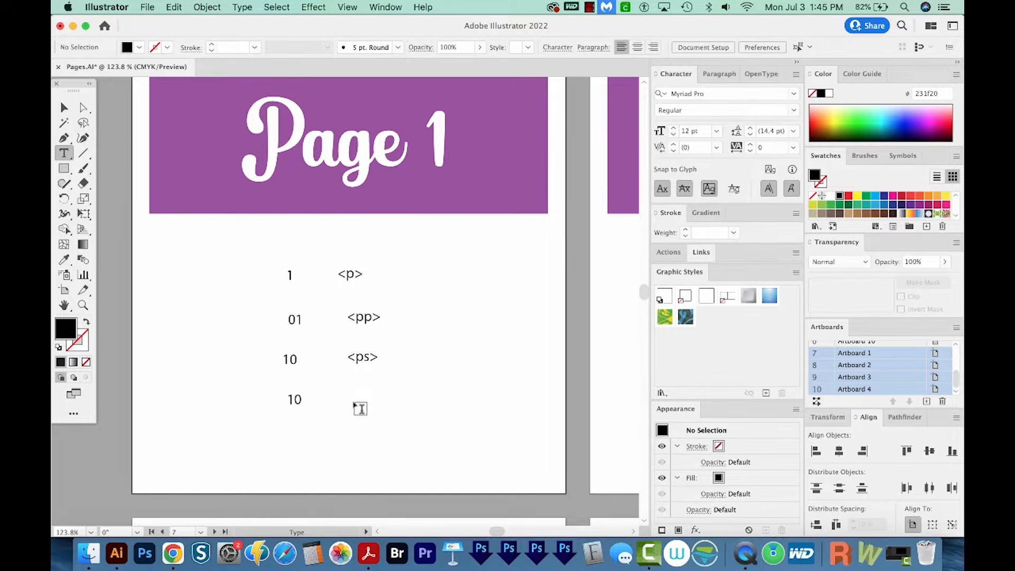
{"action": "left_click", "coordinate": [360, 409]}
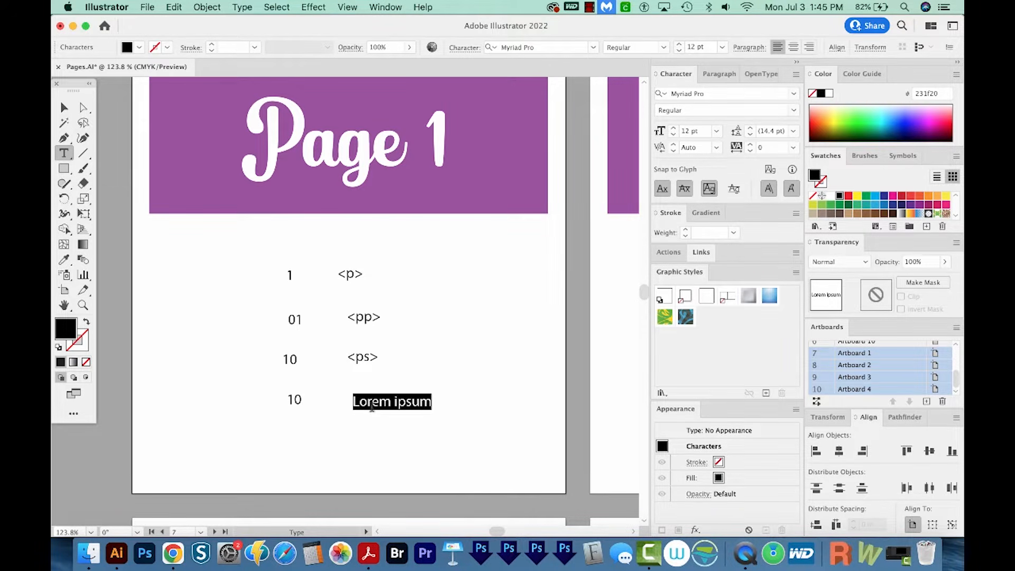
{"action": "type", "text": "<pps>"}
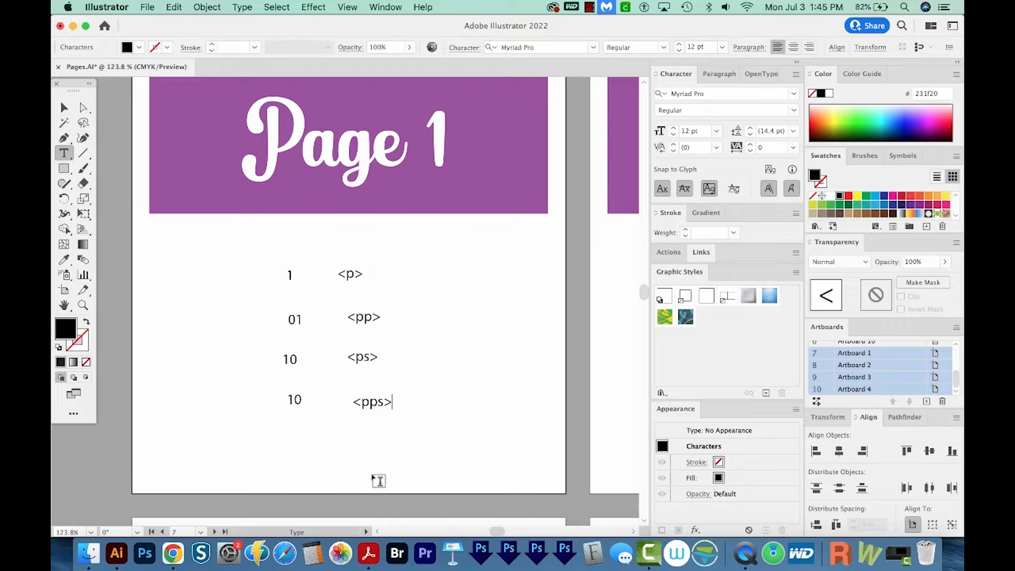
{"action": "key", "text": "Escape"}
{"action": "left_click", "coordinate": [325, 483]}
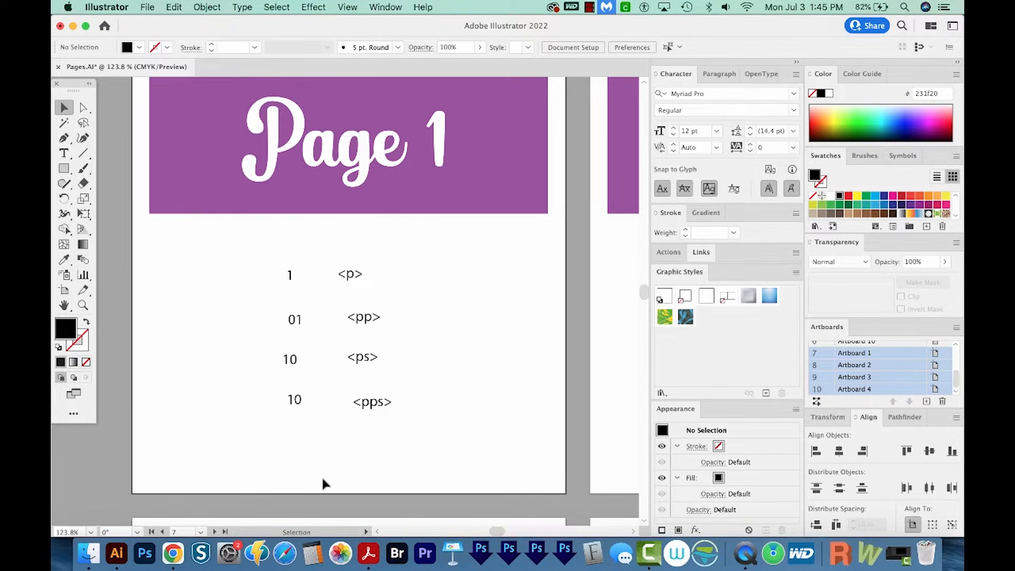
Add the tag <p> as point text near the bottom edge of the Page 1 artboard and select it as an object.
{"action": "key", "text": "t"}
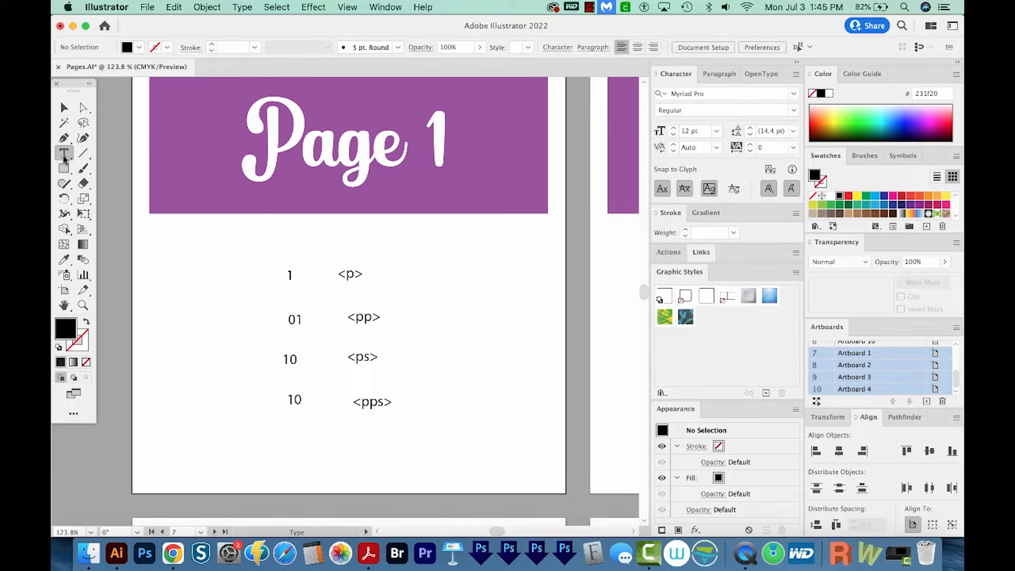
{"action": "left_click", "coordinate": [289, 454]}
{"action": "type", "text": "<p>"}
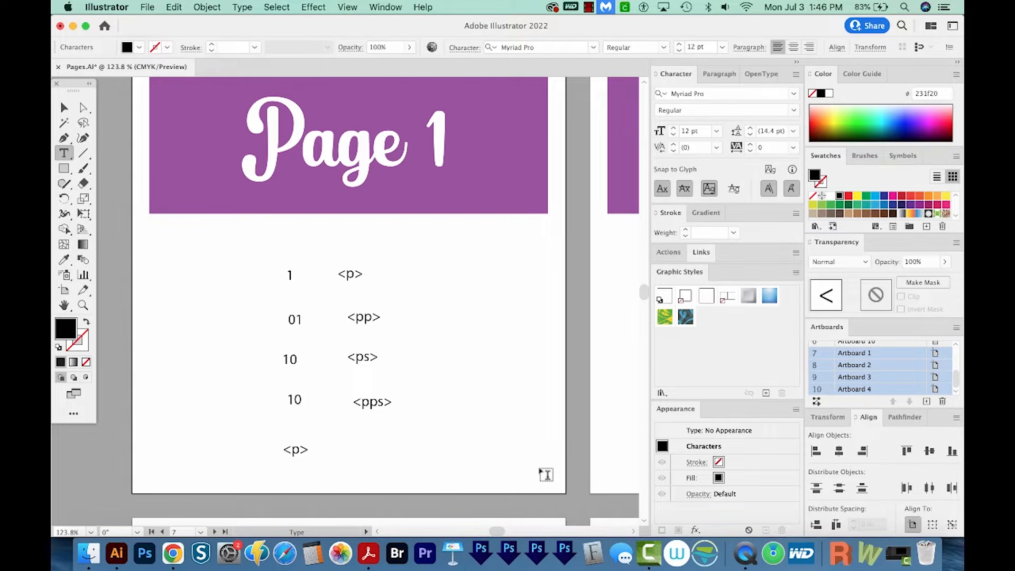
{"action": "left_click", "coordinate": [64, 107]}
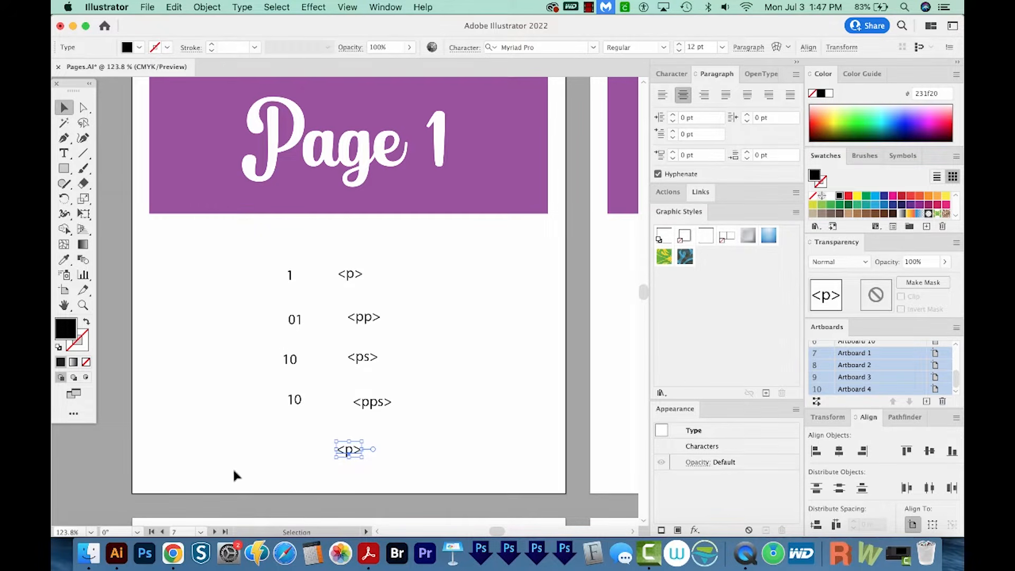
Create a wide area-text frame directly below the point-text tag, fill it with <p>, and select the frame.
{"action": "key", "text": "t"}
{"action": "left_click_drag", "start_coordinate": [255, 463], "coordinate": [436, 488]}
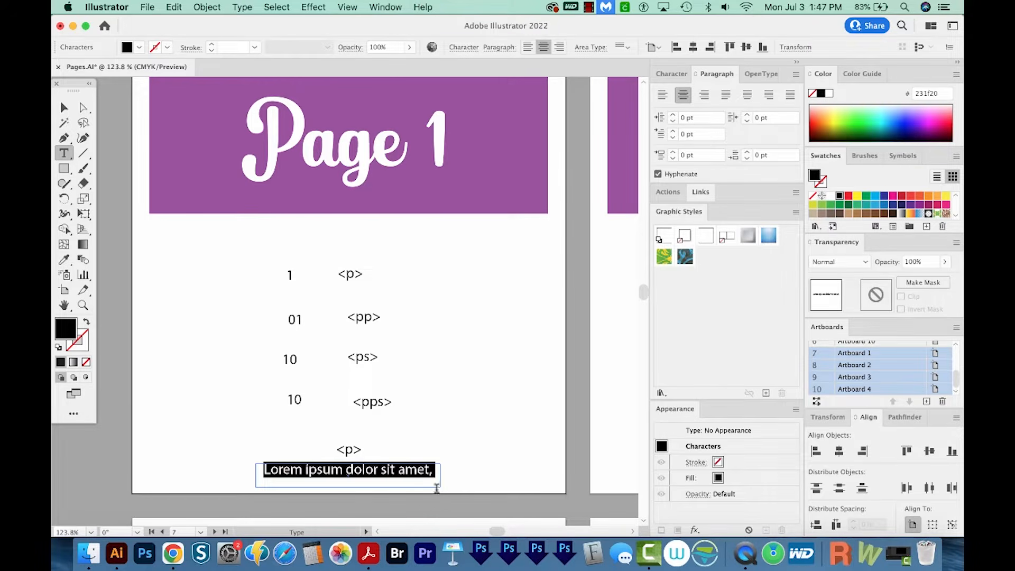
{"action": "type", "text": "<p>"}
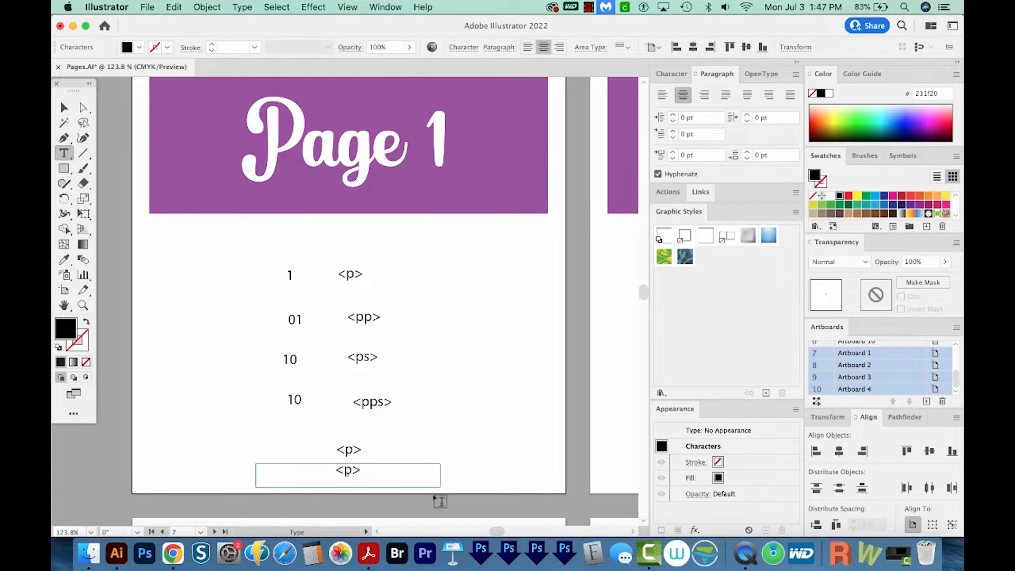
{"action": "left_click", "coordinate": [64, 107]}
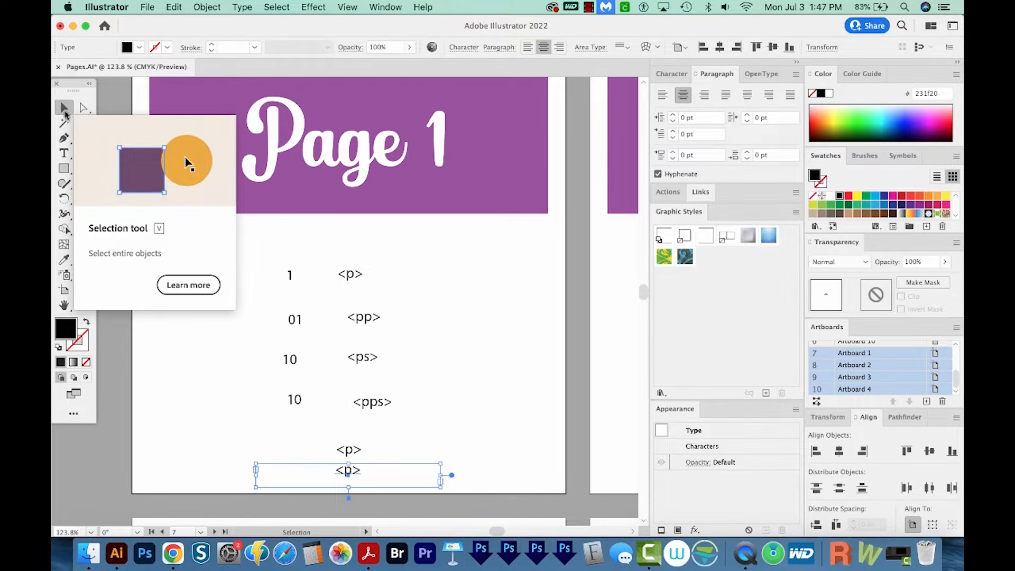
Center the area-text frame horizontally on the Page 1 artboard and look through the available panels.
{"action": "left_click", "coordinate": [719, 48]}
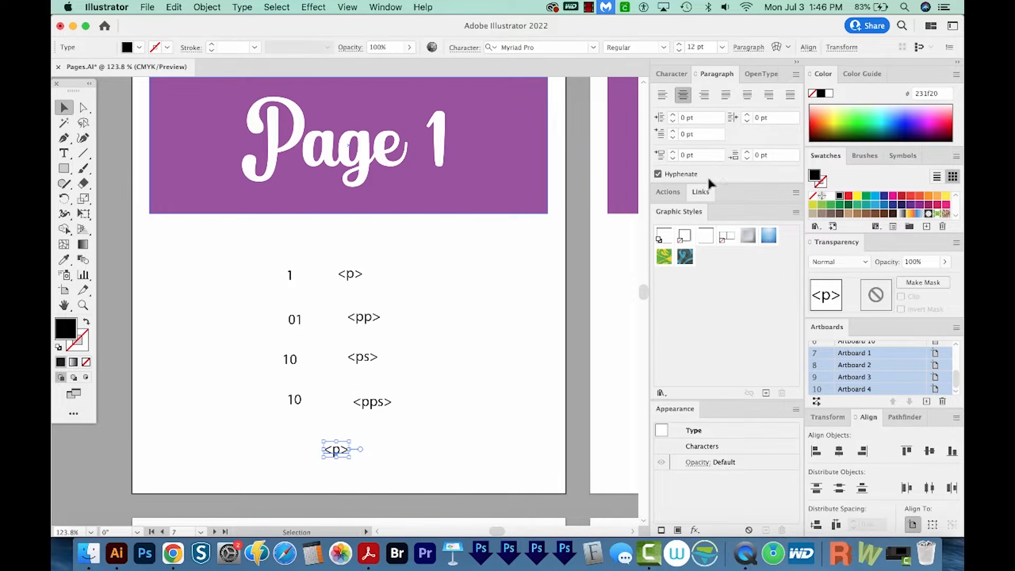
{"action": "left_click", "coordinate": [395, 8]}
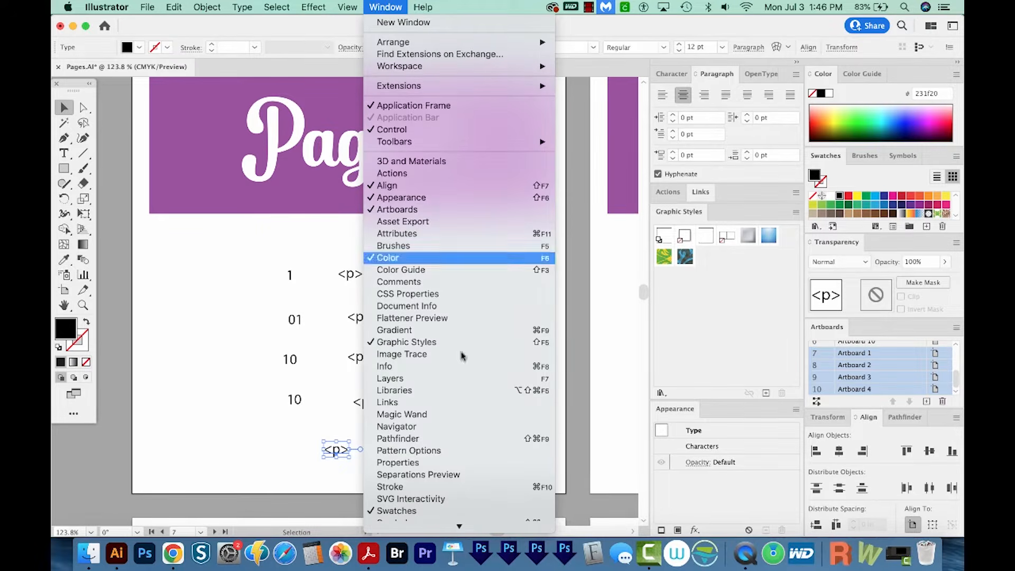
{"action": "scroll", "coordinate": [444, 468], "scroll_direction": "down", "scroll_amount": 3}
{"action": "mouse_move", "coordinate": [444, 425]}
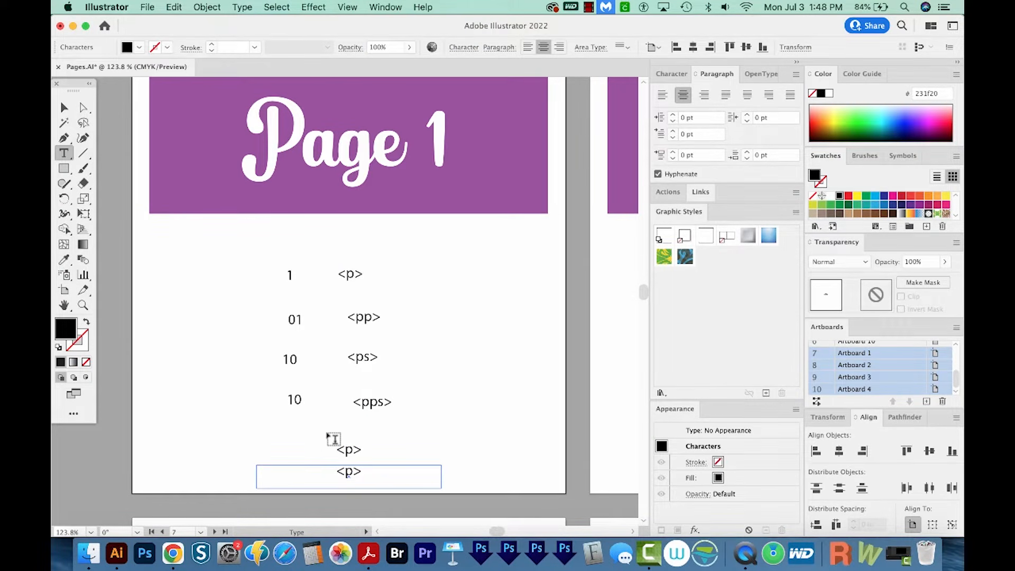
Replace the area-text frame's content with Page <p> of <ps> and highlight the <ps> tag.
{"action": "type", "text": "Page <p>"}
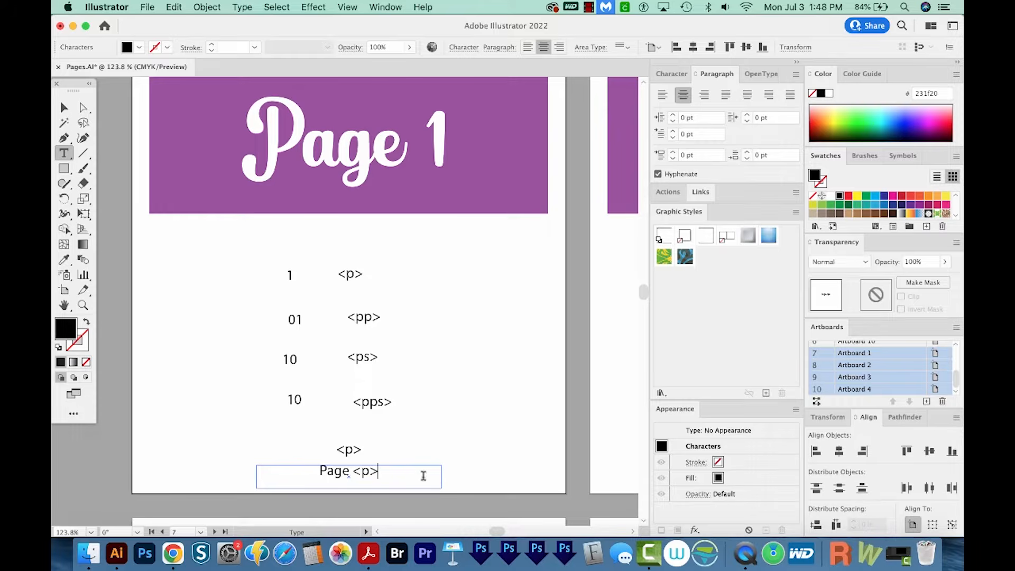
{"action": "type", "text": " of <ps>"}
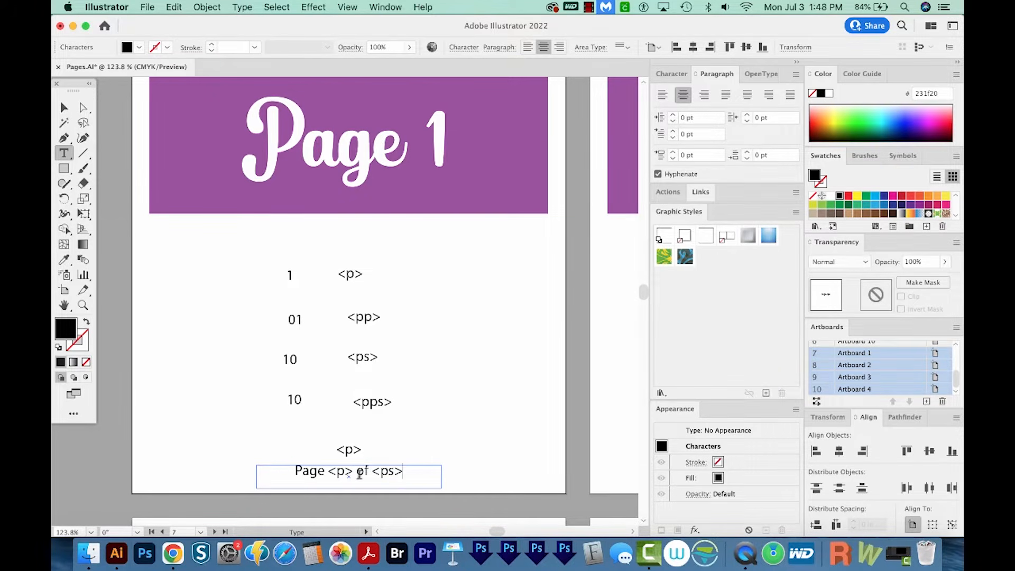
{"action": "left_click_drag", "start_coordinate": [372, 470], "coordinate": [406, 474]}
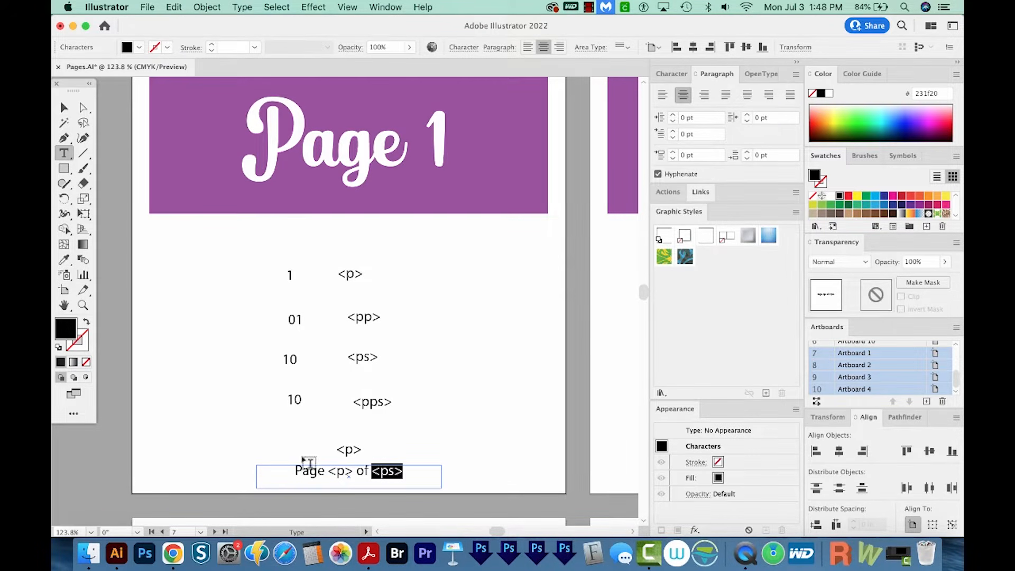
Set the font of the whole Page <p> of <ps> line to Montserrat SemiBold.
{"action": "key", "text": "Escape"}
{"action": "left_click", "coordinate": [688, 75]}
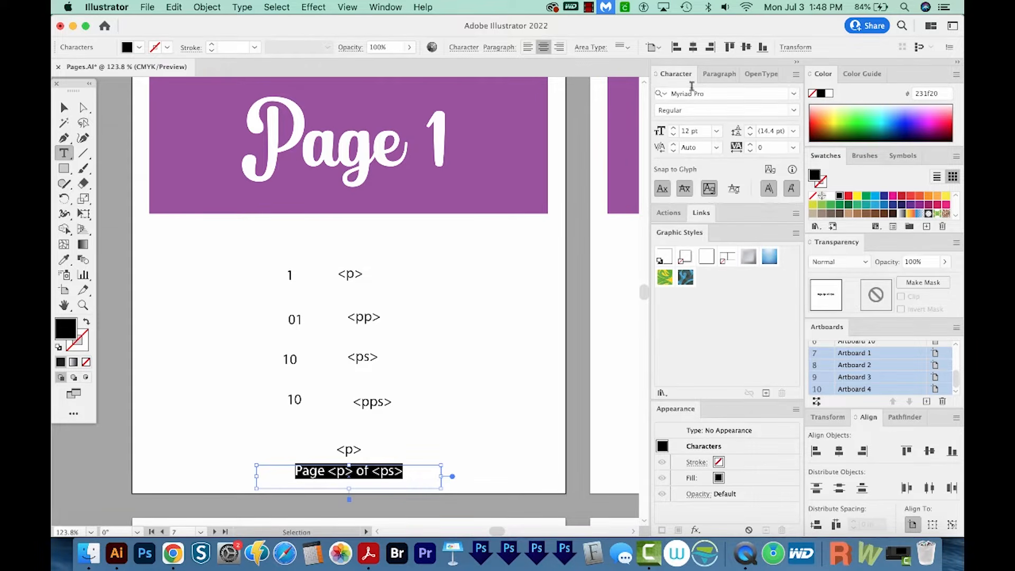
{"action": "left_click", "coordinate": [717, 93]}
{"action": "type", "text": "montser"}
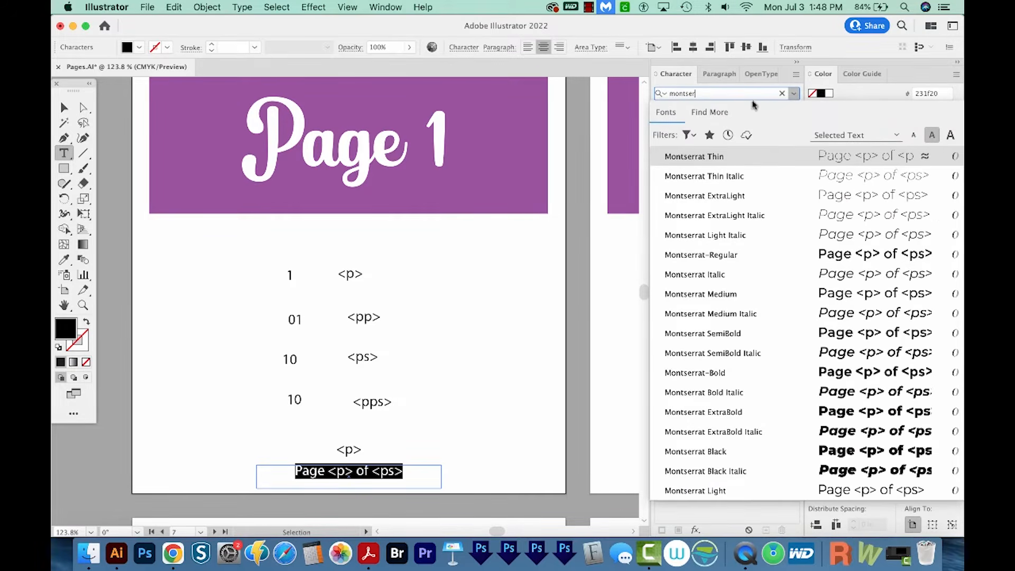
{"action": "left_click", "coordinate": [836, 333]}
Delete the four example rows and the point-text <p> tag, keeping only the Page <p> of <ps> frame.
{"action": "left_click", "coordinate": [64, 107]}
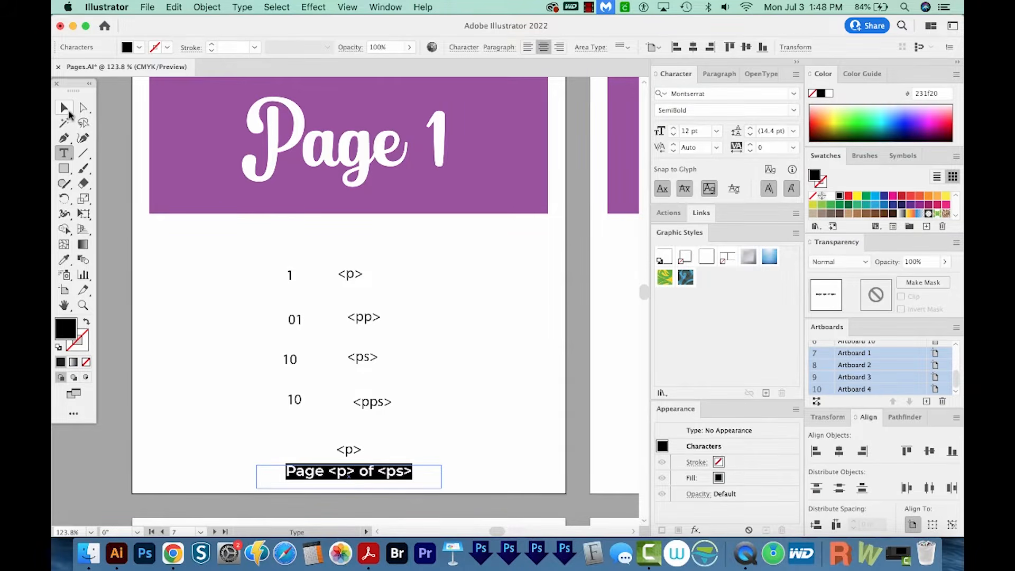
{"action": "left_click", "coordinate": [363, 358]}
{"action": "scroll", "coordinate": [475, 310], "scroll_direction": "left", "scroll_amount": 2}
{"action": "key", "text": "Delete"}
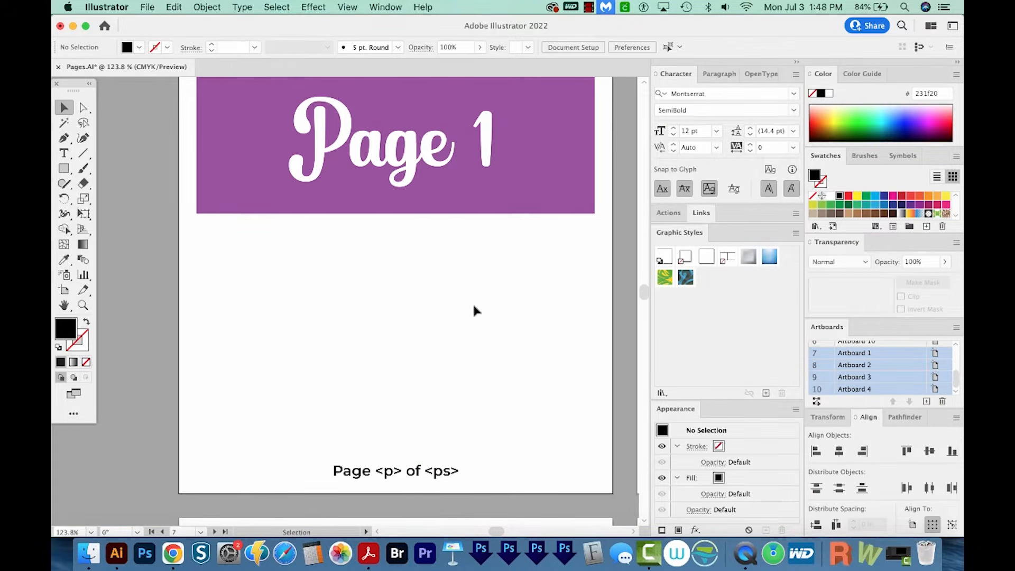
Select the Page <p> of <ps> frame and expand its layer to list the individual objects.
{"action": "key", "text": "z"}
{"action": "left_click_drag", "start_coordinate": [499, 335], "coordinate": [359, 372]}
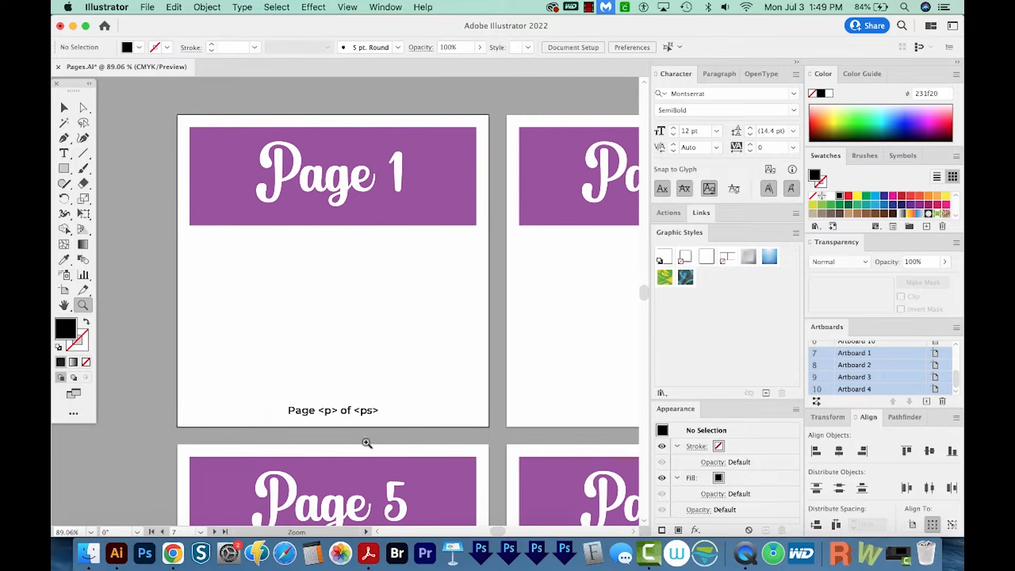
{"action": "key", "text": "v"}
{"action": "left_click", "coordinate": [323, 418]}
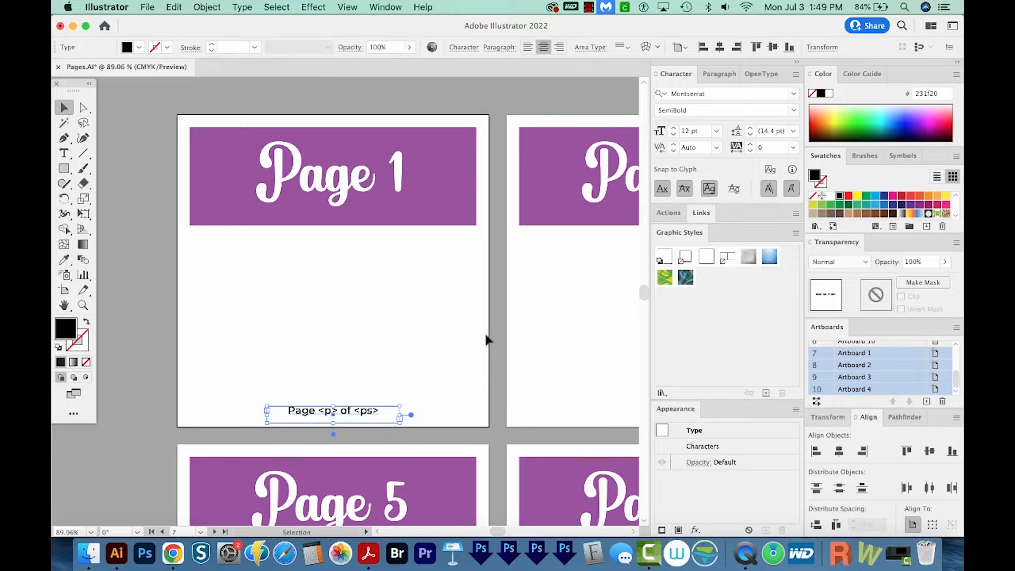
{"action": "key", "text": "F7"}
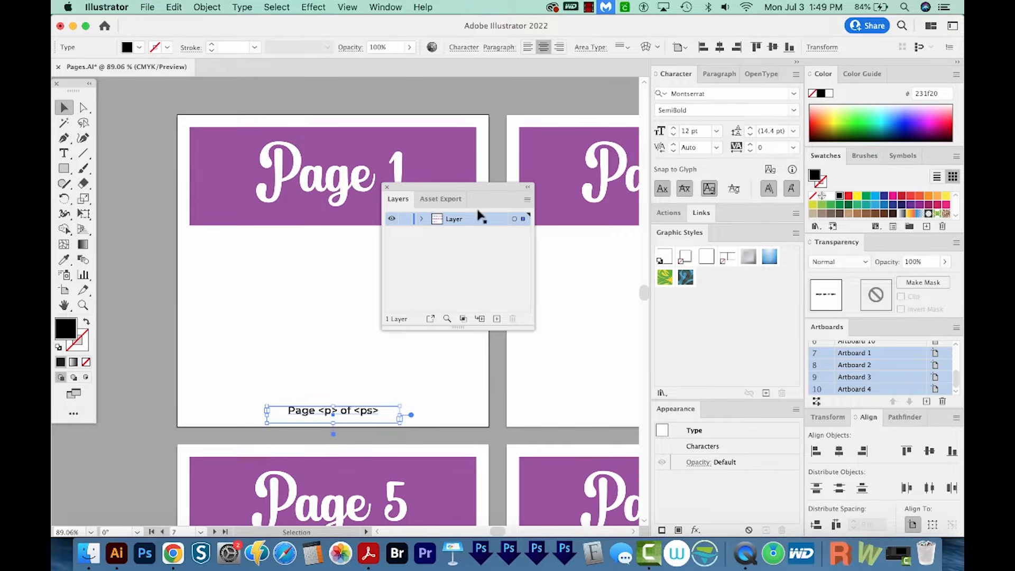
{"action": "left_click", "coordinate": [384, 7]}
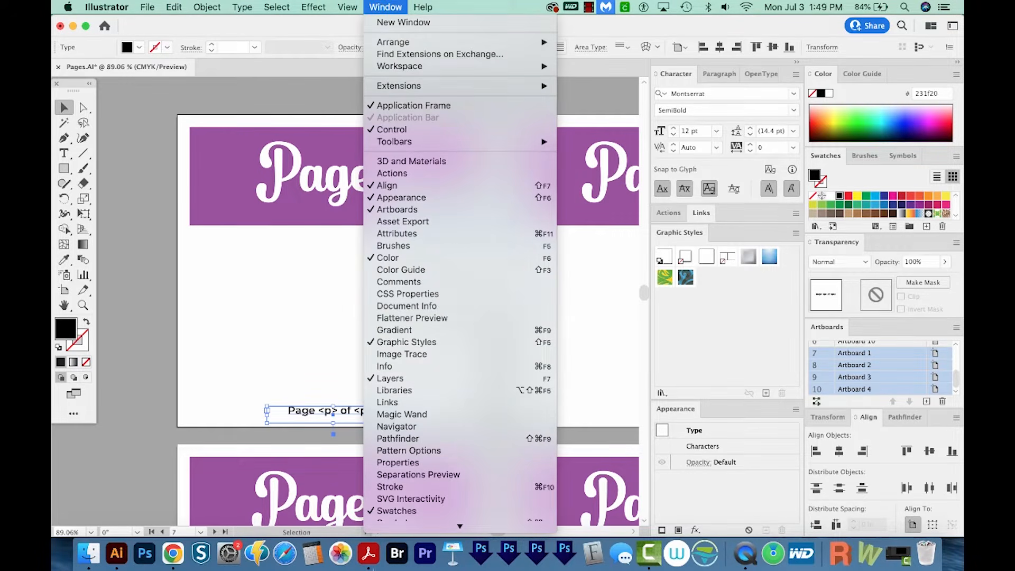
{"action": "left_click", "coordinate": [470, 185]}
{"action": "left_click_drag", "start_coordinate": [470, 185], "coordinate": [532, 81]}
{"action": "left_click", "coordinate": [484, 117]}
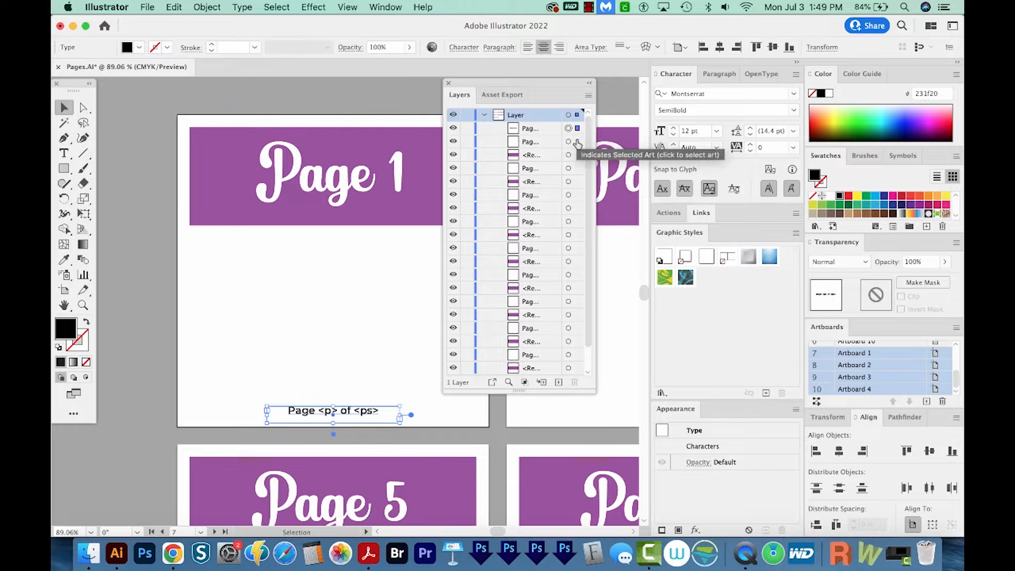
Rename the Page <p> of <ps> text object in the layer list as Page Nr.
{"action": "left_click", "coordinate": [525, 131]}
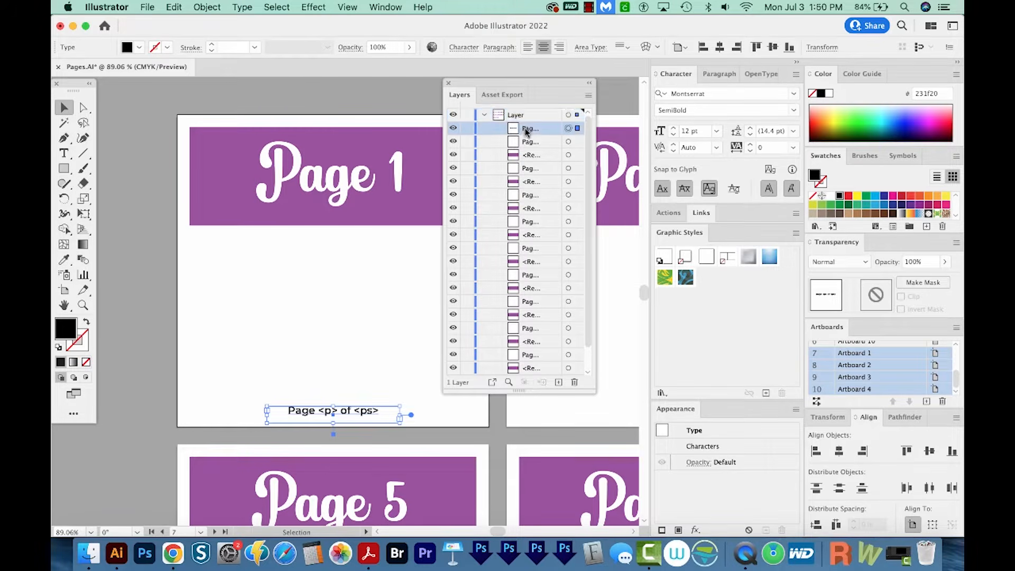
{"action": "double_click", "coordinate": [527, 130]}
{"action": "type", "text": "P"}
{"action": "key", "text": "Return"}
Add the text Page Nr as point text in the middle of the Page 1 artboard and widen the layer list.
{"action": "key", "text": "super+shift+a"}
{"action": "key", "text": "t"}
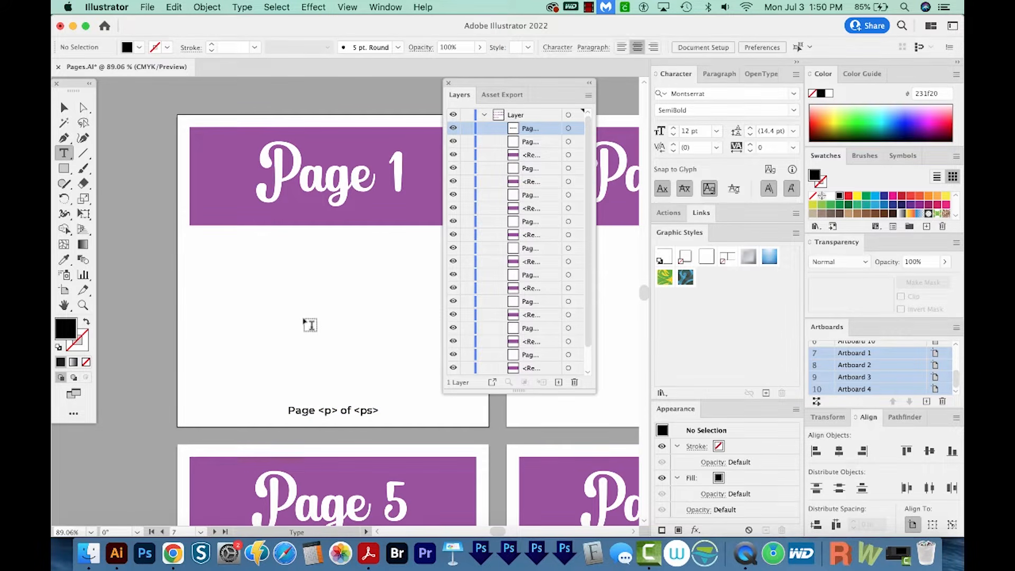
{"action": "left_click", "coordinate": [304, 317]}
{"action": "type", "text": "Page Nr"}
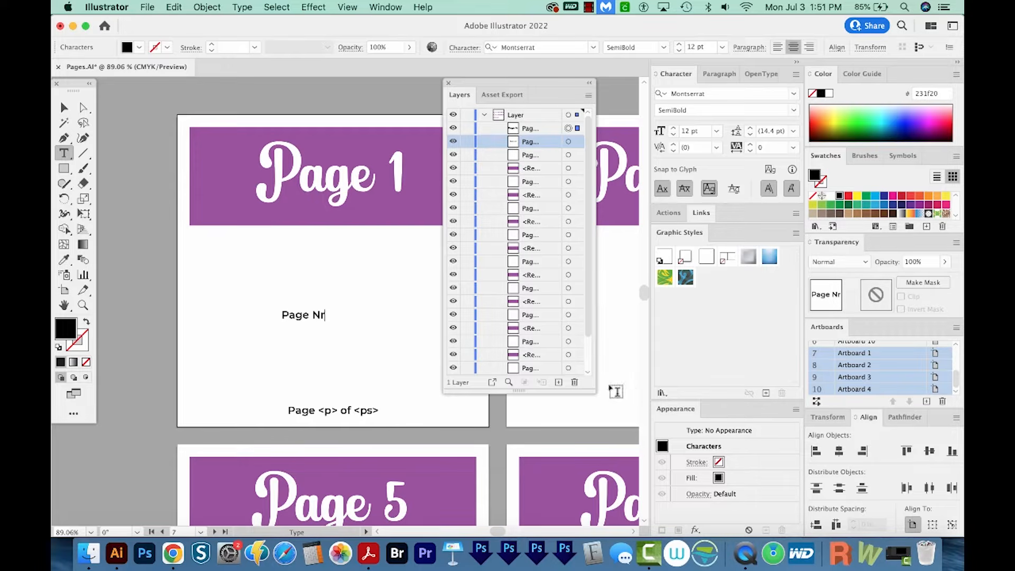
{"action": "left_click_drag", "start_coordinate": [594, 391], "coordinate": [626, 389]}
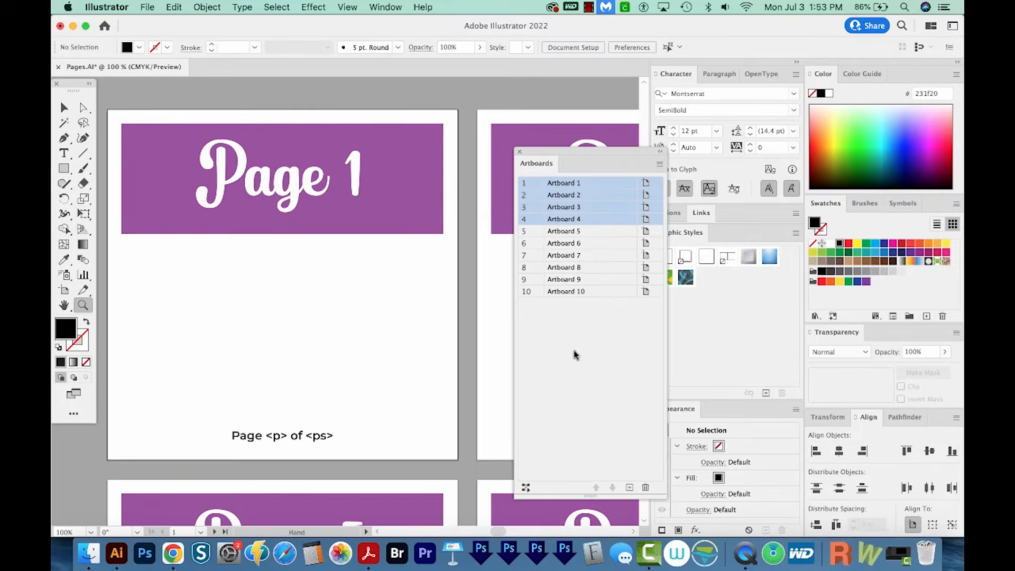
Run the PageIndexer script to number all artboards from the Page <p> of <ps> frame.
{"action": "left_click", "coordinate": [150, 8]}
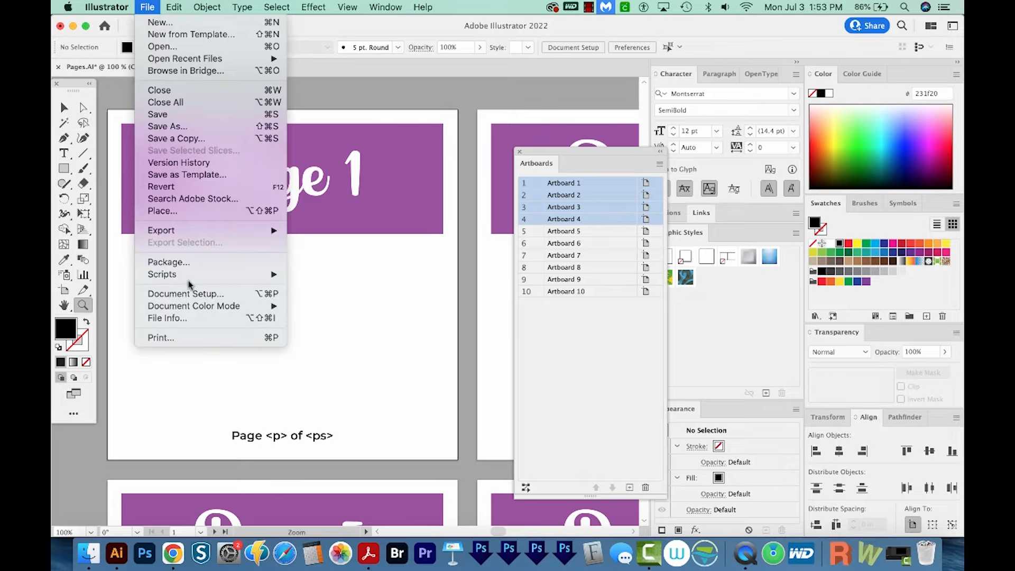
{"action": "mouse_move", "coordinate": [191, 279]}
{"action": "left_click", "coordinate": [335, 286]}
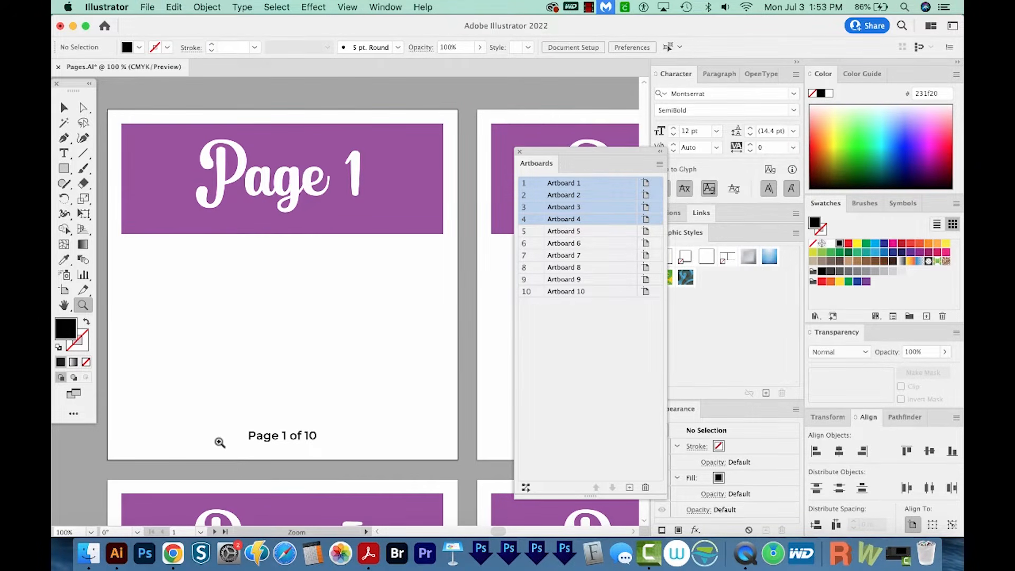
{"action": "key", "text": "super+minus"}
{"action": "key", "text": "super+minus"}
{"action": "key", "text": "super+minus"}
{"action": "left_click_drag", "start_coordinate": [392, 355], "coordinate": [421, 334]}
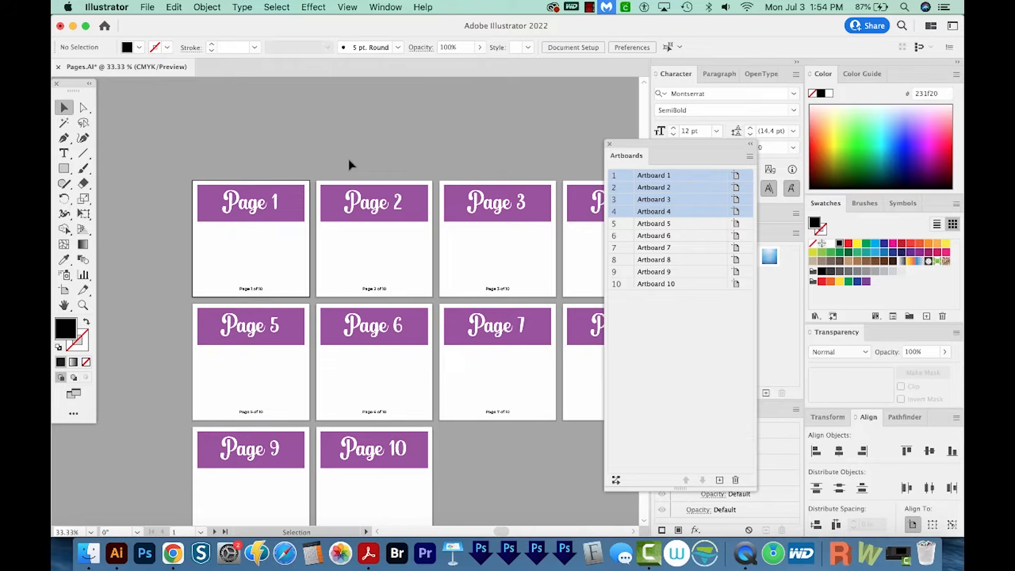
Select the Page <p> of <ps> text frame and reposition the floating artboard list.
{"action": "key", "text": "z"}
{"action": "left_click_drag", "start_coordinate": [348, 163], "coordinate": [324, 430]}
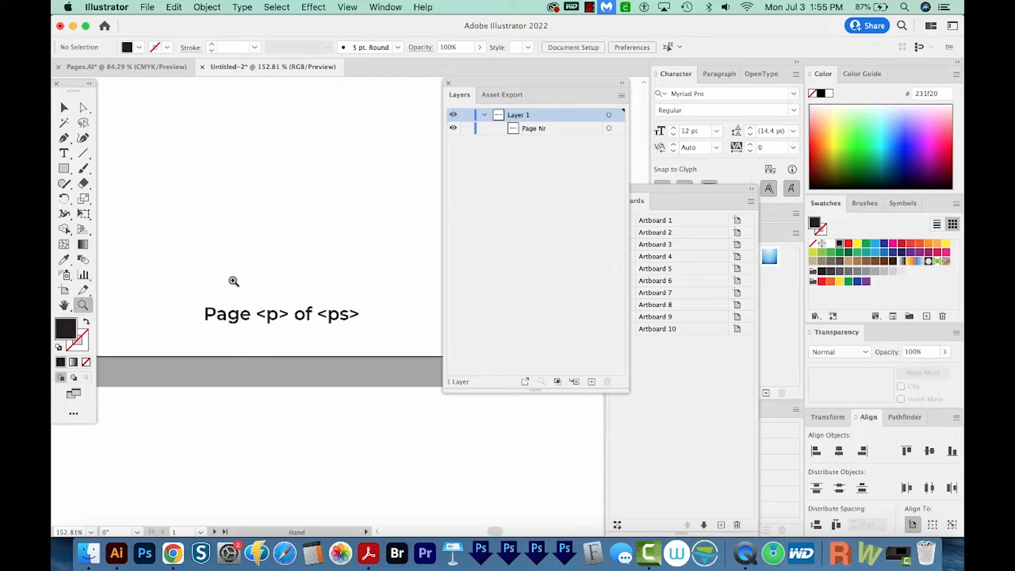
{"action": "key", "text": "v"}
{"action": "left_click", "coordinate": [272, 314]}
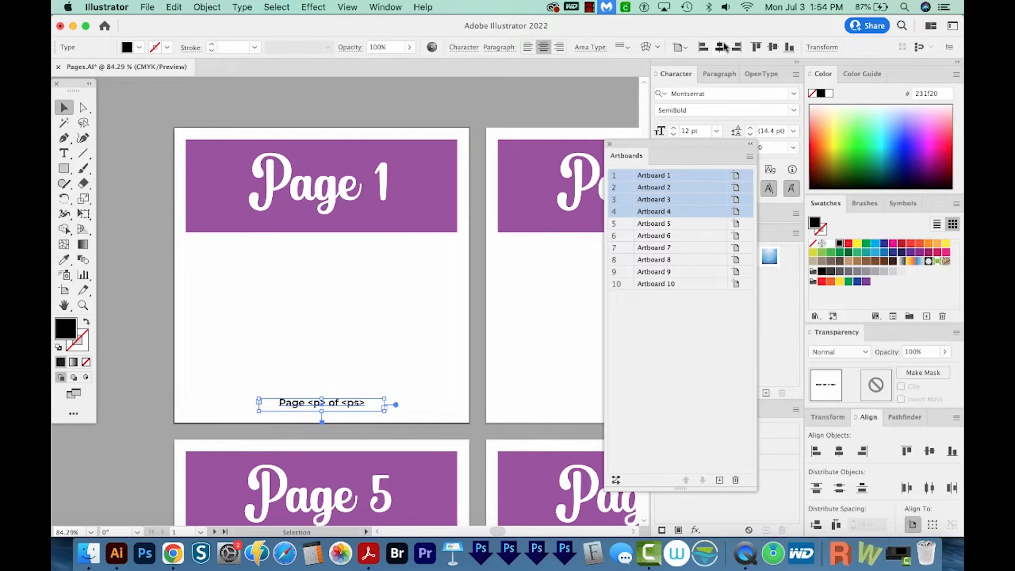
{"action": "left_click_drag", "start_coordinate": [686, 148], "coordinate": [688, 190]}
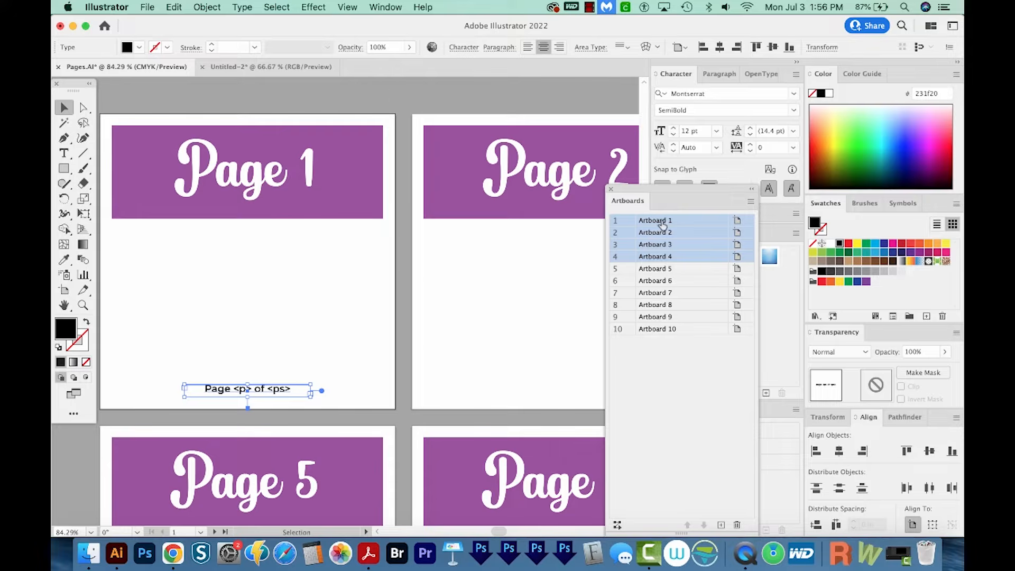
Try moving Artboard 1 to fifth place in the artboard order and undo the move.
{"action": "left_click", "coordinate": [679, 293]}
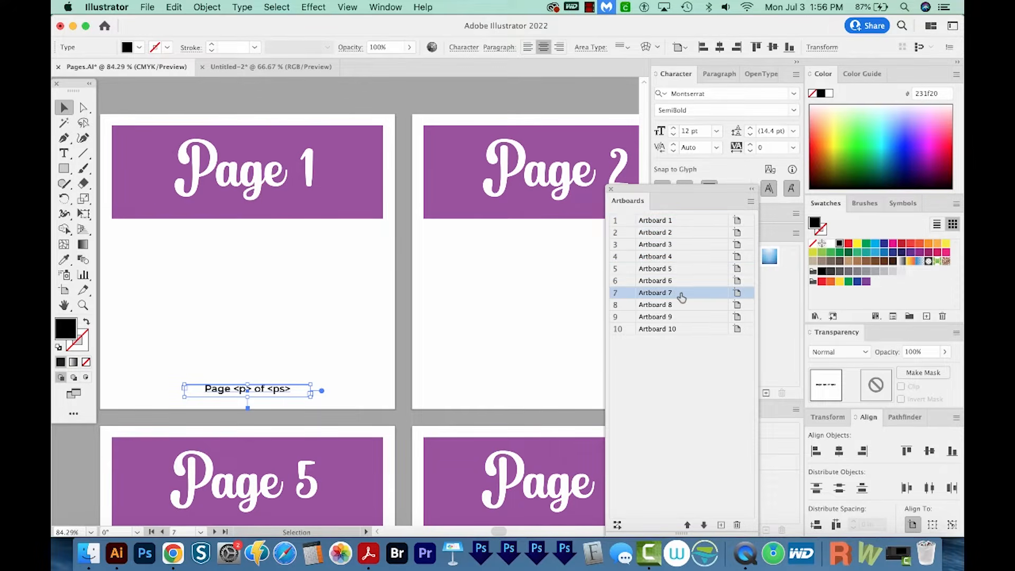
{"action": "left_click", "coordinate": [644, 221]}
{"action": "left_click_drag", "start_coordinate": [648, 278], "coordinate": [651, 275]}
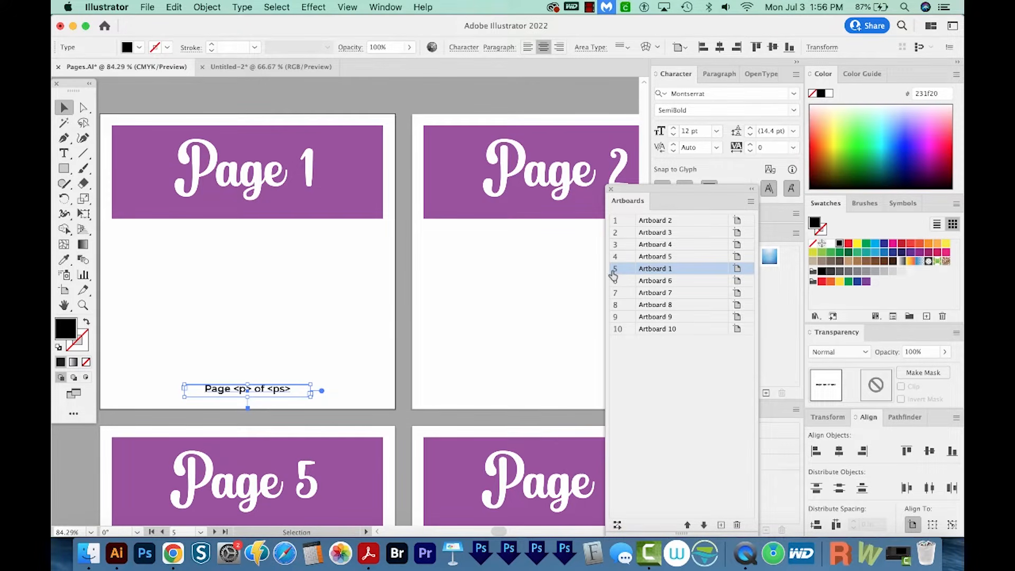
{"action": "key", "text": "super+z"}
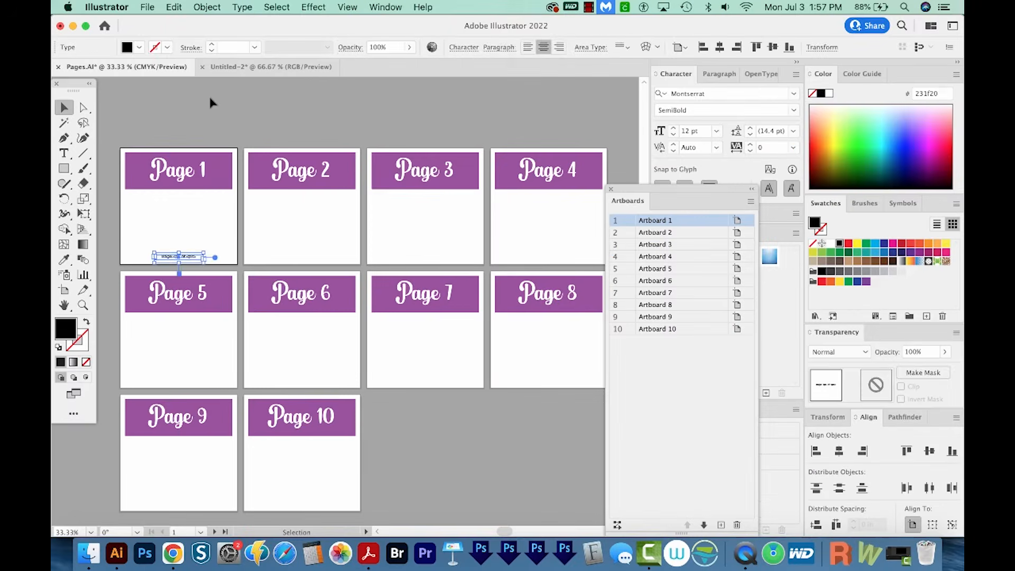
Deselect the text frame and move Artboards 1 to 4 together to the end of the artboard order, after Artboard 10.
{"action": "left_click", "coordinate": [211, 100]}
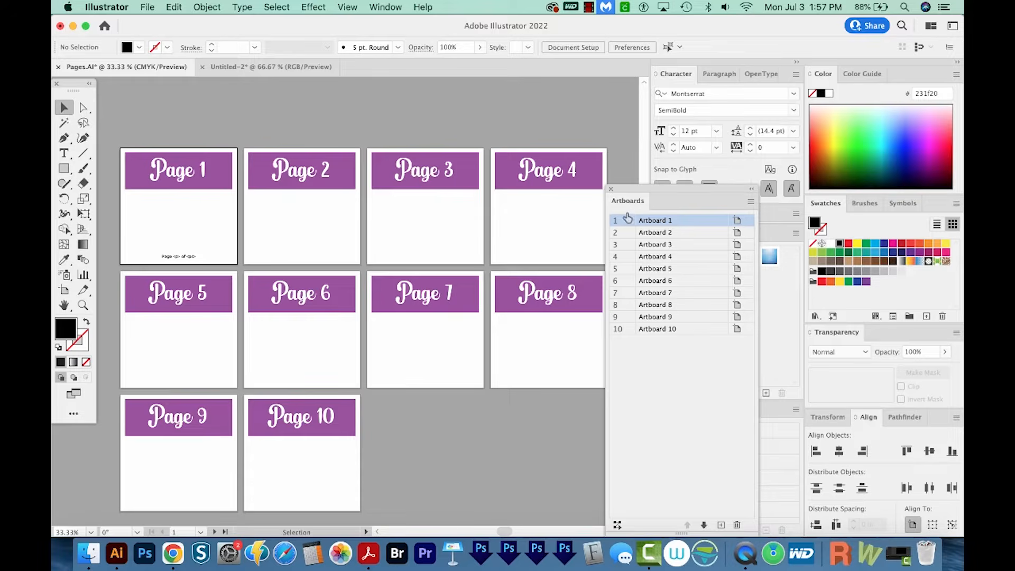
{"action": "left_click", "coordinate": [659, 258], "text": "shift"}
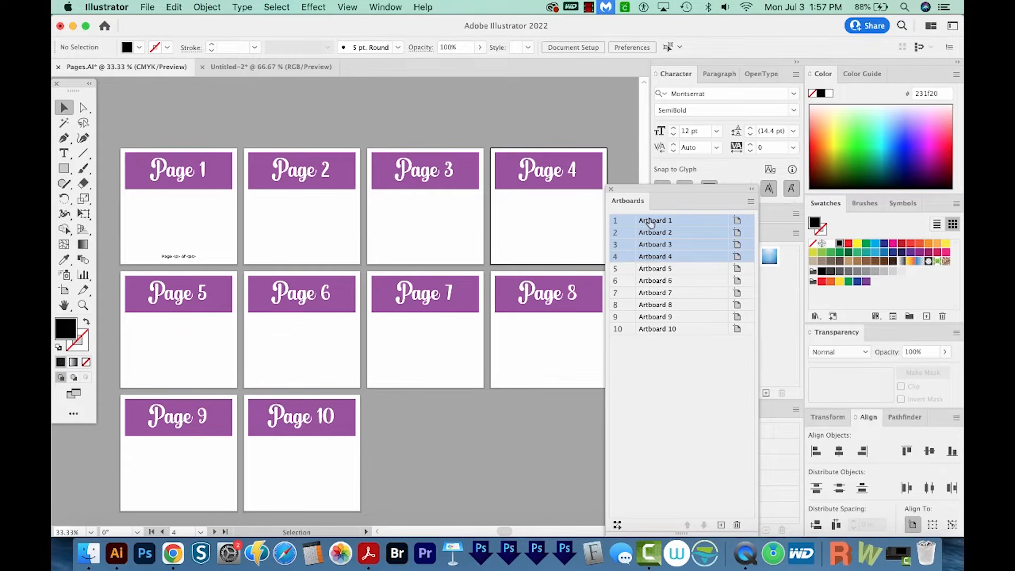
{"action": "left_click_drag", "start_coordinate": [650, 222], "coordinate": [662, 341]}
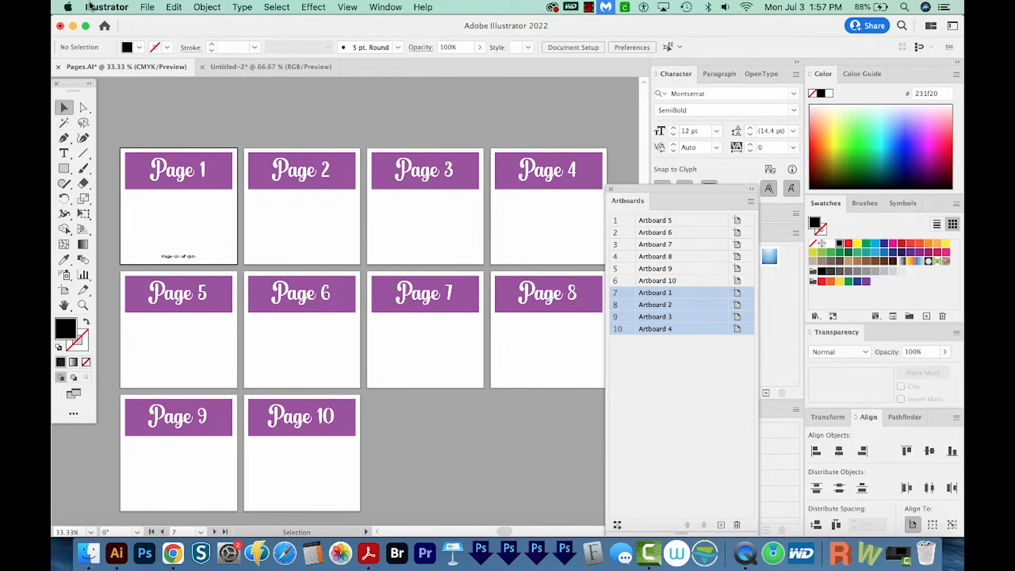
Run the PageIndexer script on the document with the reordered artboards.
{"action": "left_click", "coordinate": [148, 8]}
{"action": "mouse_move", "coordinate": [198, 274]}
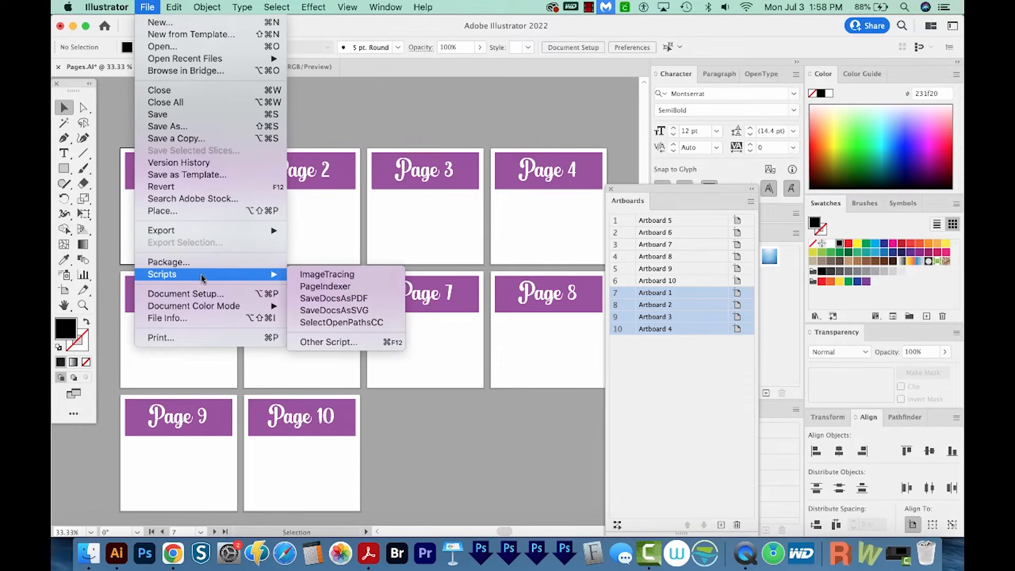
{"action": "left_click", "coordinate": [326, 289]}
Examine the generated page number on the Page 5 artboard and compare the numbering on the other artboards.
{"action": "key", "text": "z"}
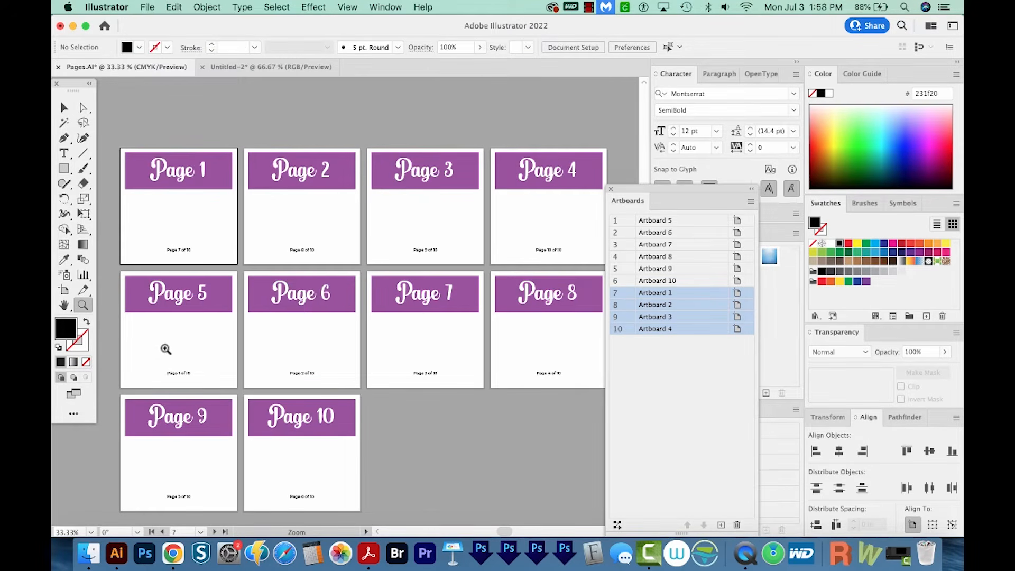
{"action": "left_click_drag", "start_coordinate": [133, 297], "coordinate": [261, 430]}
{"action": "key", "text": "v"}
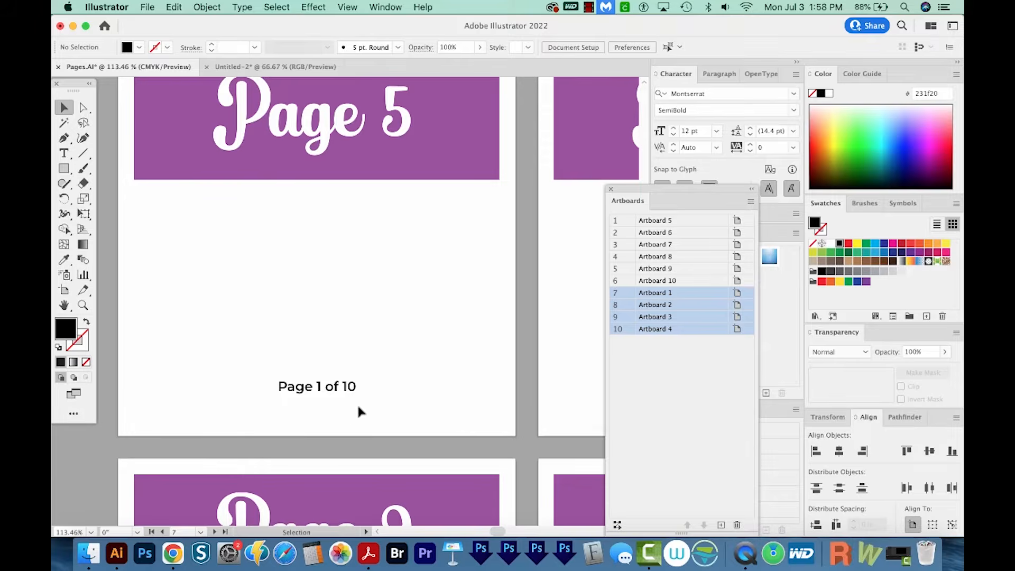
{"action": "left_click", "coordinate": [347, 389]}
{"action": "key", "text": "super+minus"}
{"action": "key", "text": "super+minus"}
{"action": "key", "text": "super+minus"}
{"action": "left_click_drag", "start_coordinate": [451, 351], "coordinate": [243, 425]}
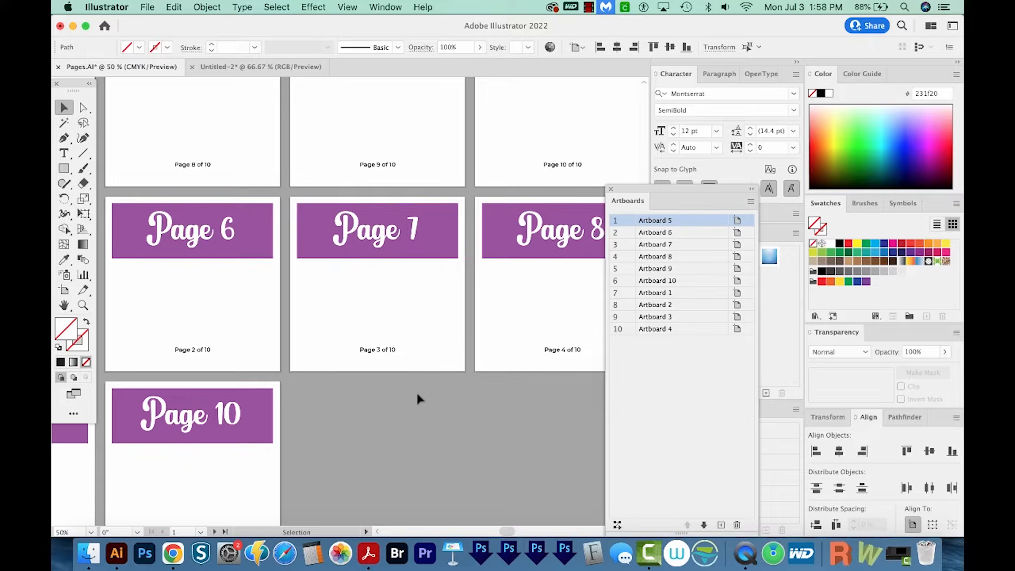
Select the page-number text frames on all ten artboards.
{"action": "left_click_drag", "start_coordinate": [74, 324], "coordinate": [235, 352]}
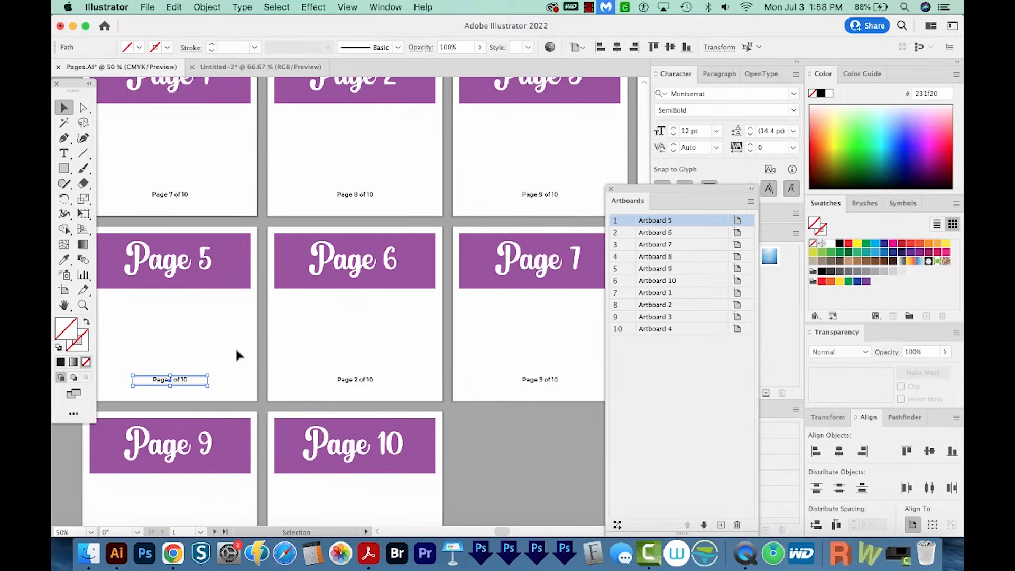
{"action": "key", "text": "super+minus"}
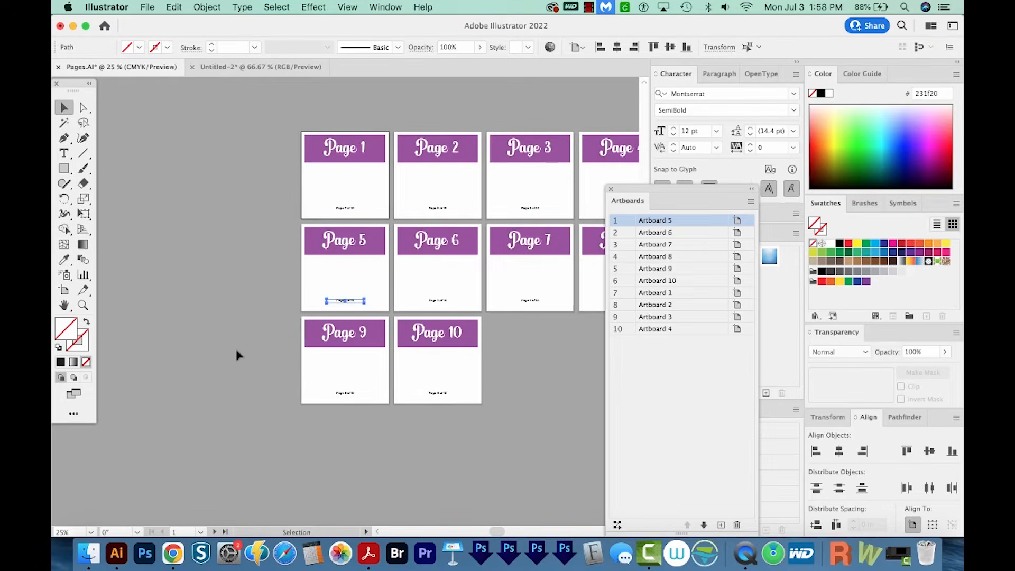
{"action": "left_click_drag", "start_coordinate": [302, 267], "coordinate": [255, 289]}
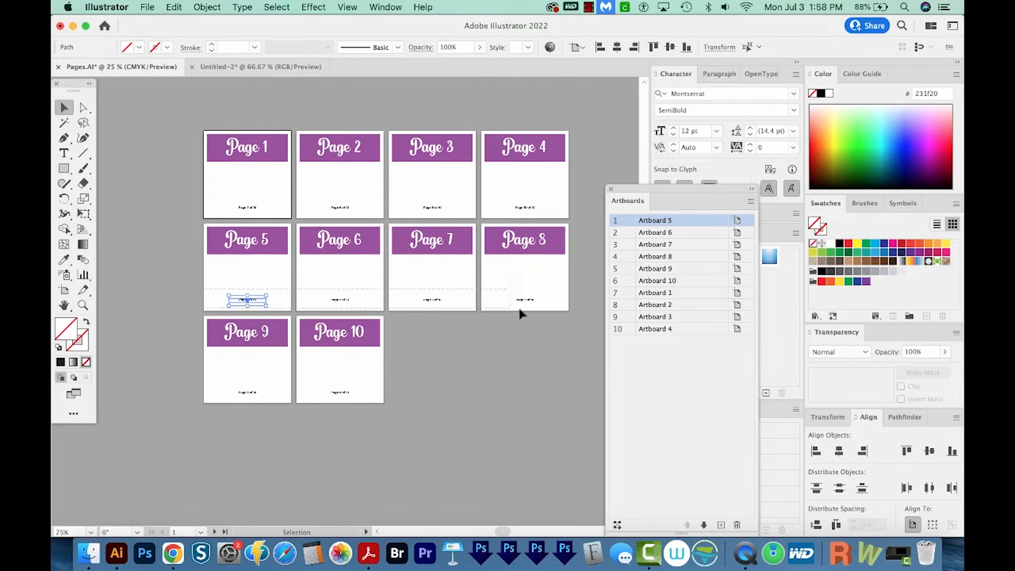
{"action": "scroll", "coordinate": [548, 310], "scroll_direction": "right", "scroll_amount": 4}
{"action": "left_click", "coordinate": [417, 302]}
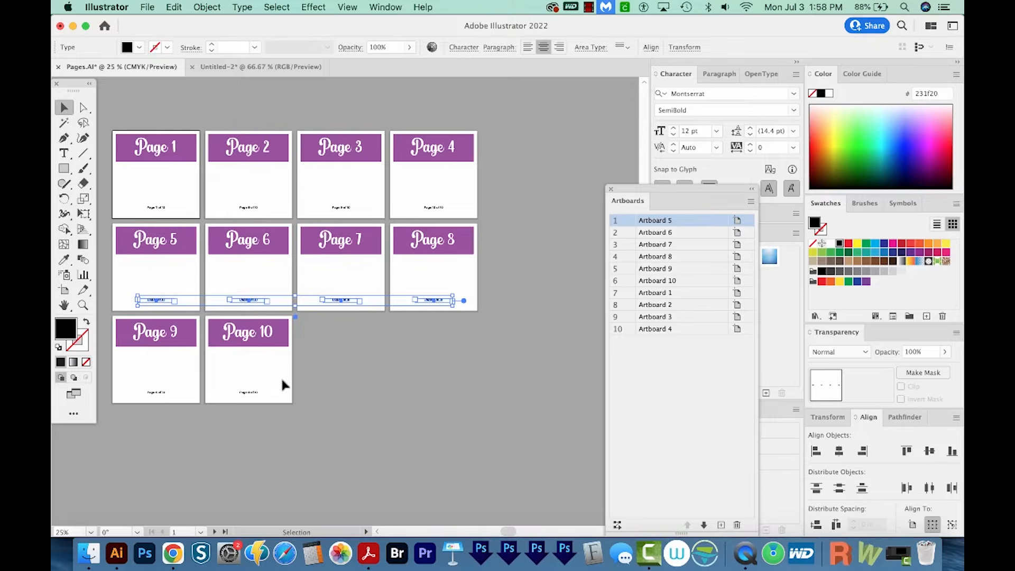
{"action": "key", "text": "super+equal"}
{"action": "key", "text": "super+a"}
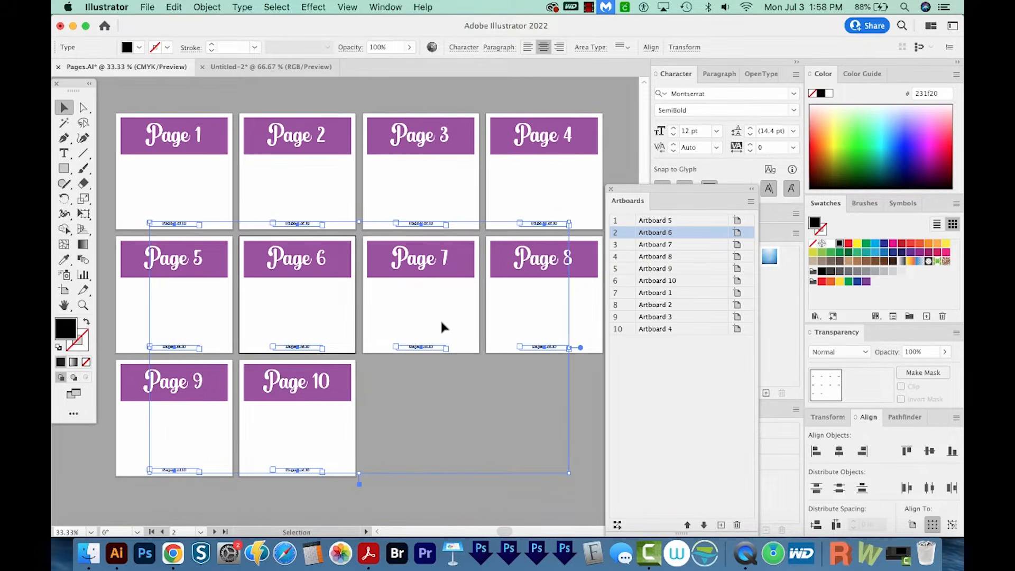
Move the tag frame on the Page 1 artboard onto a new layer above the existing artwork layer.
{"action": "left_click", "coordinate": [186, 223]}
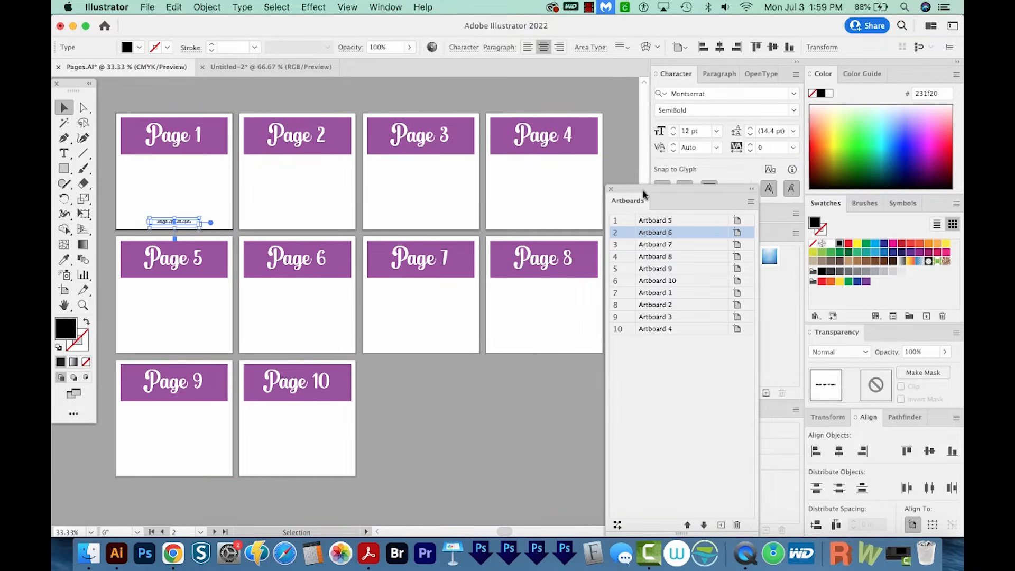
{"action": "key", "text": "F7"}
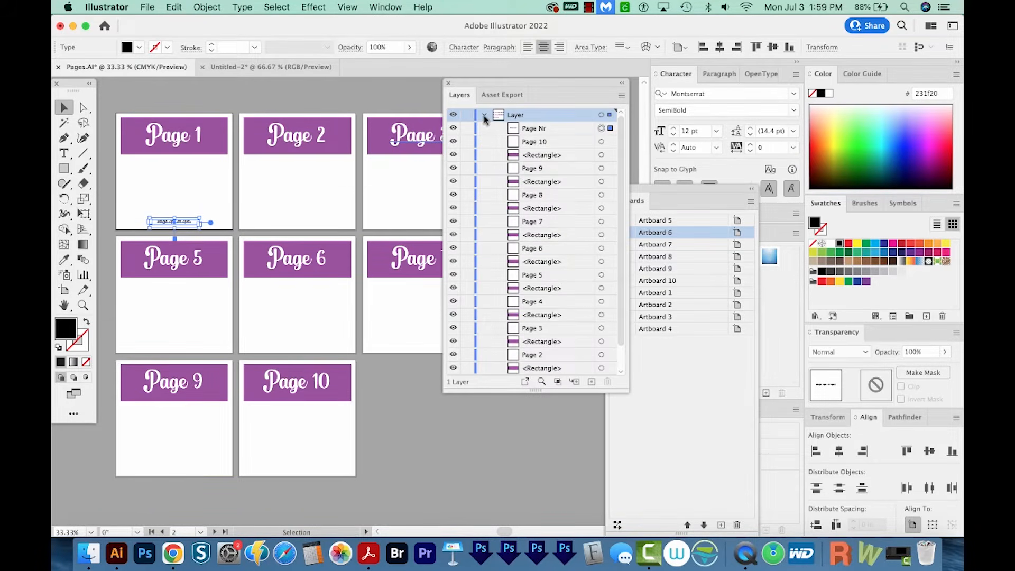
{"action": "left_click", "coordinate": [484, 117]}
{"action": "left_click", "coordinate": [592, 381]}
{"action": "left_click_drag", "start_coordinate": [617, 128], "coordinate": [618, 115]}
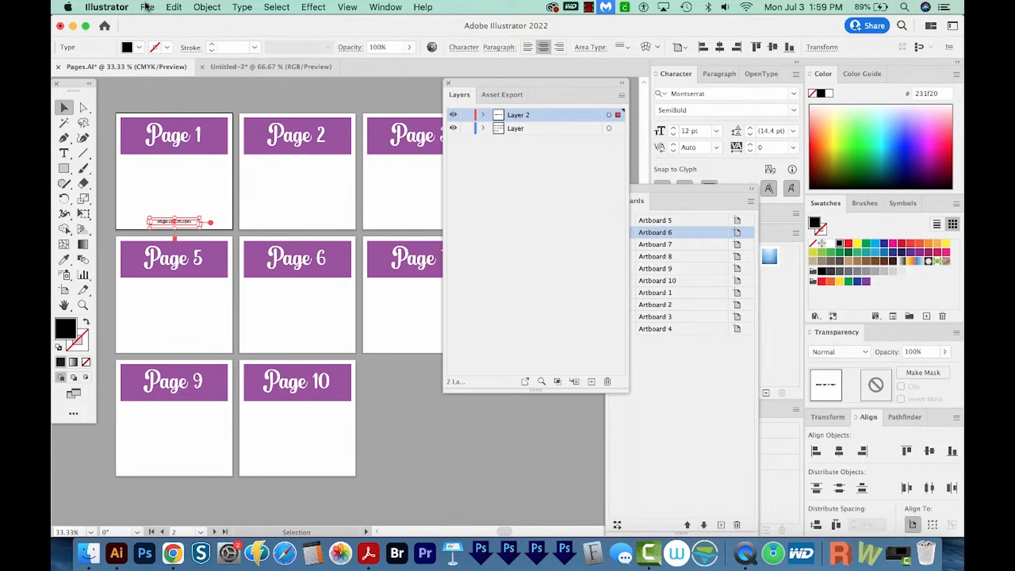
Run the PageIndexer script and, with the artwork layer locked, nudge all the page-number frames down toward the artboards' lower edges.
{"action": "left_click", "coordinate": [147, 8]}
{"action": "key", "text": "alt+shift+super+v"}
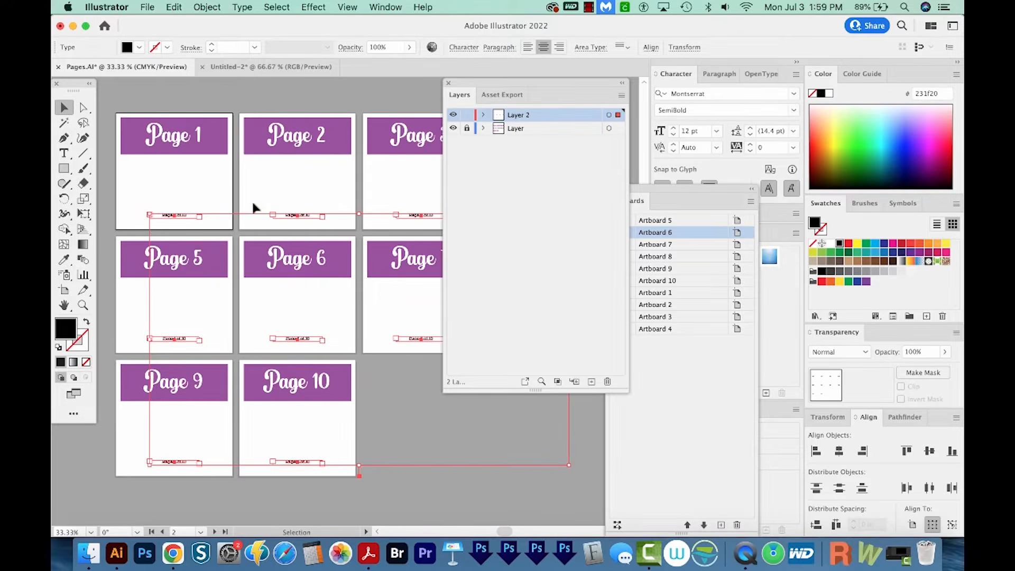
{"action": "left_click_drag", "start_coordinate": [536, 94], "coordinate": [739, 134]}
{"action": "key", "text": "shift+Down"}
{"action": "key", "text": "shift+Down"}
{"action": "key", "text": "shift+Down"}
{"action": "key", "text": "shift+Down"}
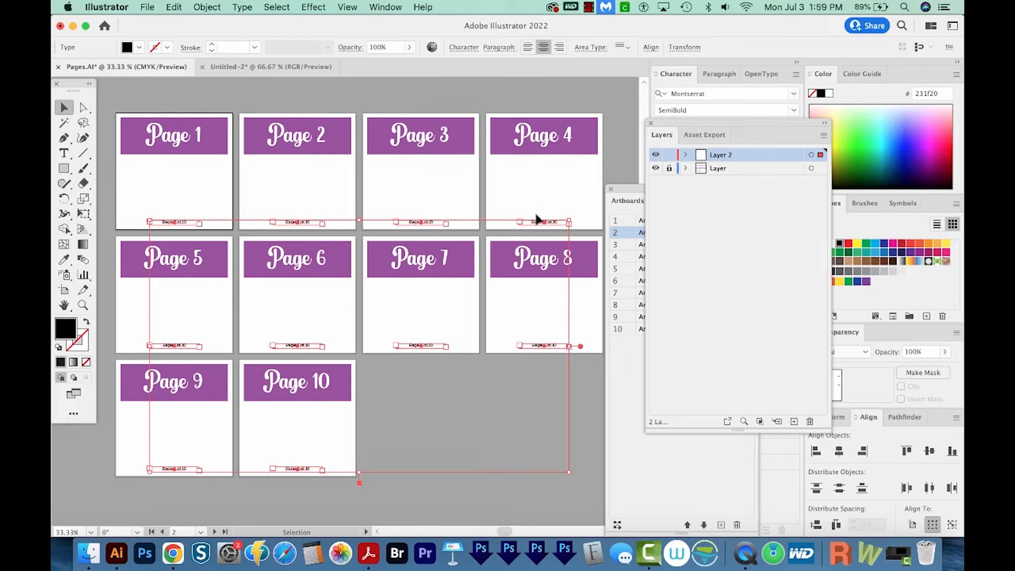
Delete only the page-number frames on the Page 1 to Page 4 artboards.
{"action": "key", "text": "super+shift+a"}
{"action": "key", "text": "super+minus"}
{"action": "left_click_drag", "start_coordinate": [392, 236], "coordinate": [245, 226]}
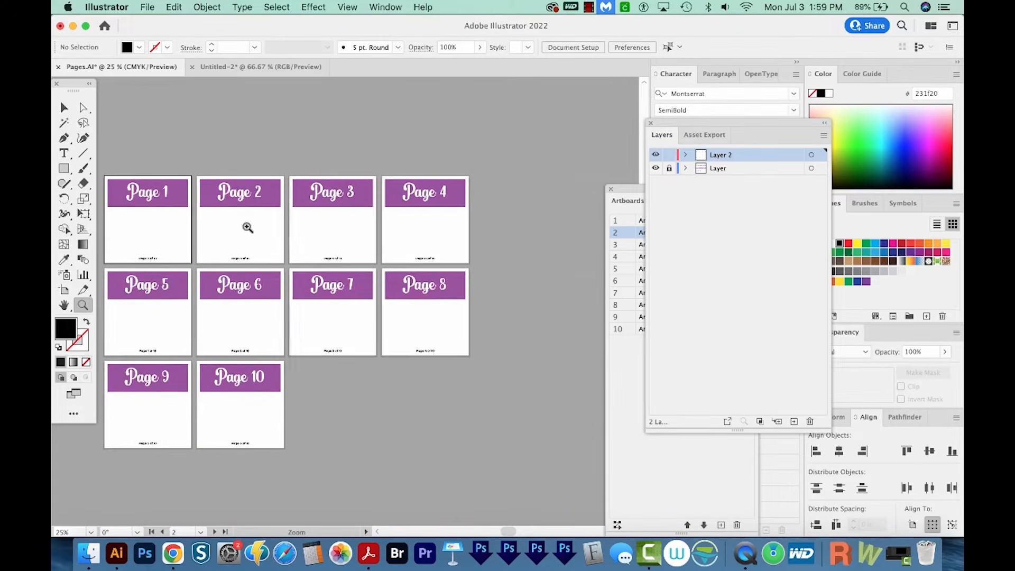
{"action": "left_click_drag", "start_coordinate": [204, 265], "coordinate": [256, 258]}
{"action": "key", "text": "v"}
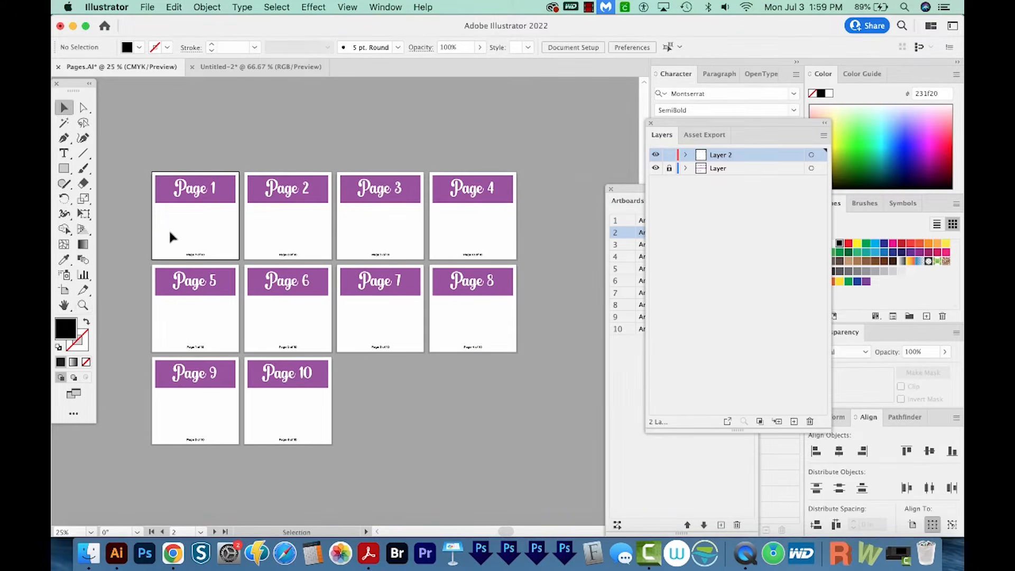
{"action": "key", "text": "super+z"}
{"action": "key", "text": "super+z"}
{"action": "key", "text": "super+z"}
{"action": "key", "text": "super+z"}
{"action": "key", "text": "super+z"}
{"action": "key", "text": "super+z"}
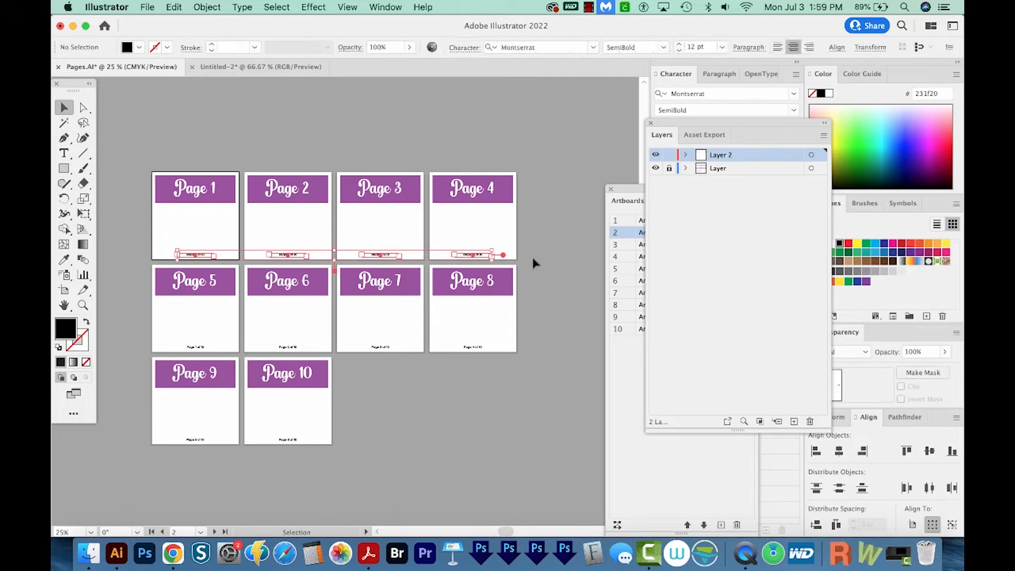
Examine the page numbers on the Page 5 to Page 10 artboards and compare them with the unnumbered first four pages.
{"action": "key", "text": "z"}
{"action": "left_click", "coordinate": [247, 333]}
{"action": "left_click_drag", "start_coordinate": [285, 285], "coordinate": [172, 354]}
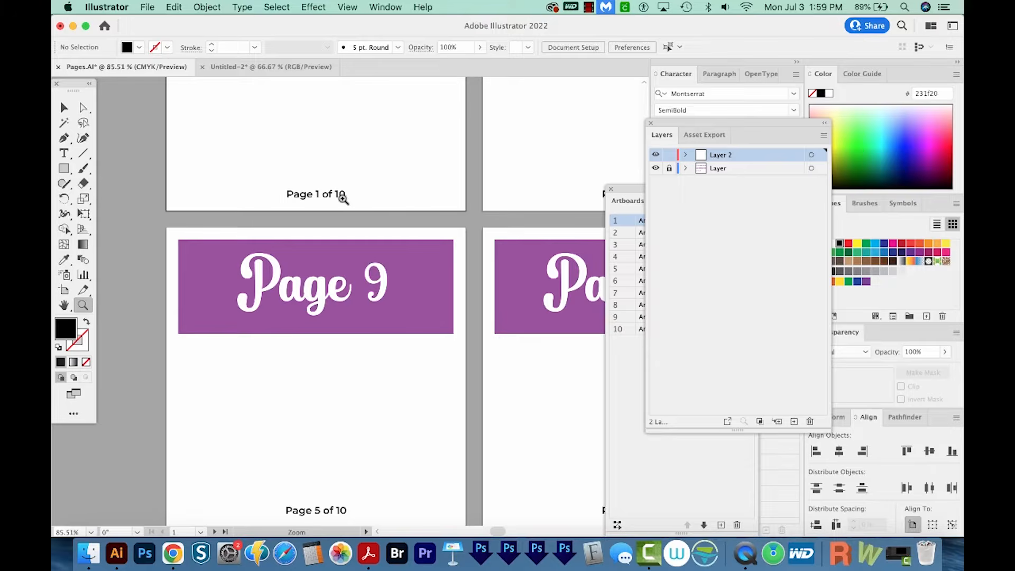
{"action": "key", "text": "super+minus"}
{"action": "key", "text": "super+minus"}
{"action": "key", "text": "super+minus"}
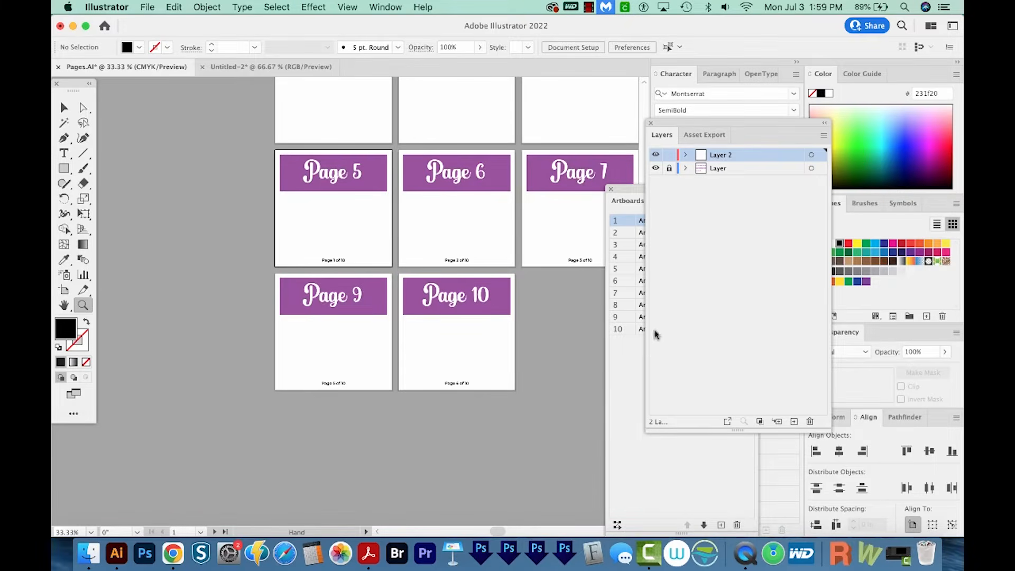
{"action": "left_click_drag", "start_coordinate": [504, 335], "coordinate": [397, 352]}
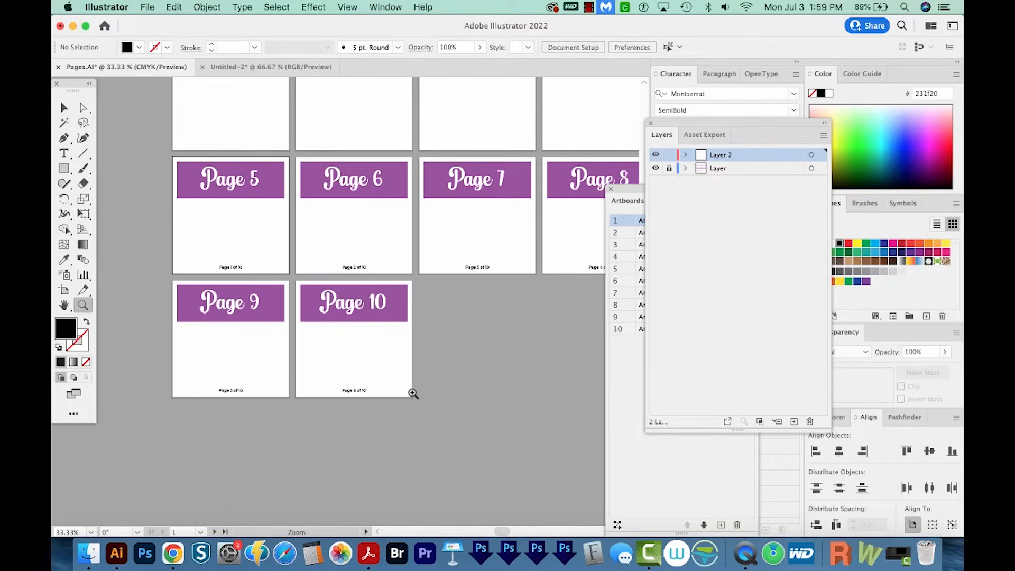
{"action": "scroll", "coordinate": [271, 321], "scroll_direction": "up", "scroll_amount": 3}
{"action": "scroll", "coordinate": [271, 321], "scroll_direction": "up", "scroll_amount": 1}
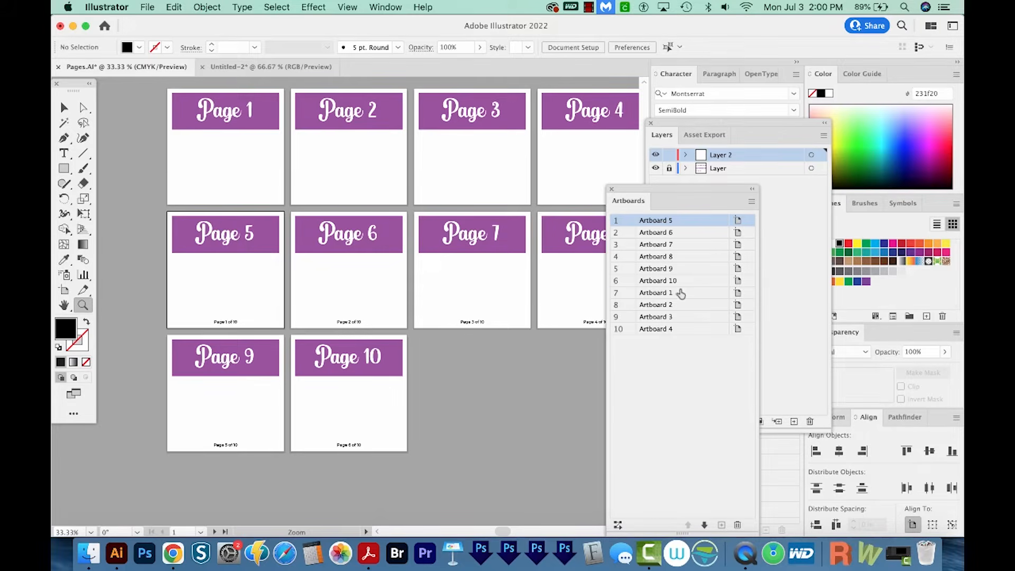
Move Artboards 1 to 4 together back to the start of the artboard order, ahead of Artboard 5.
{"action": "left_click", "coordinate": [680, 294]}
{"action": "left_click", "coordinate": [668, 331], "text": "shift"}
{"action": "left_click_drag", "start_coordinate": [648, 335], "coordinate": [654, 218]}
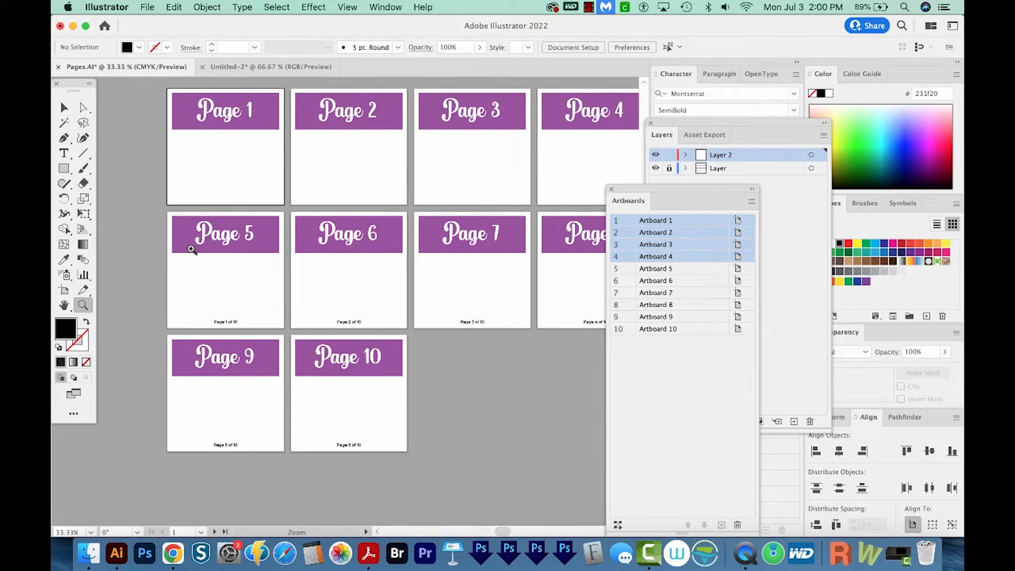
{"action": "scroll", "coordinate": [412, 353], "scroll_direction": "right", "scroll_amount": 2}
{"action": "scroll", "coordinate": [412, 353], "scroll_direction": "up", "scroll_amount": 1}
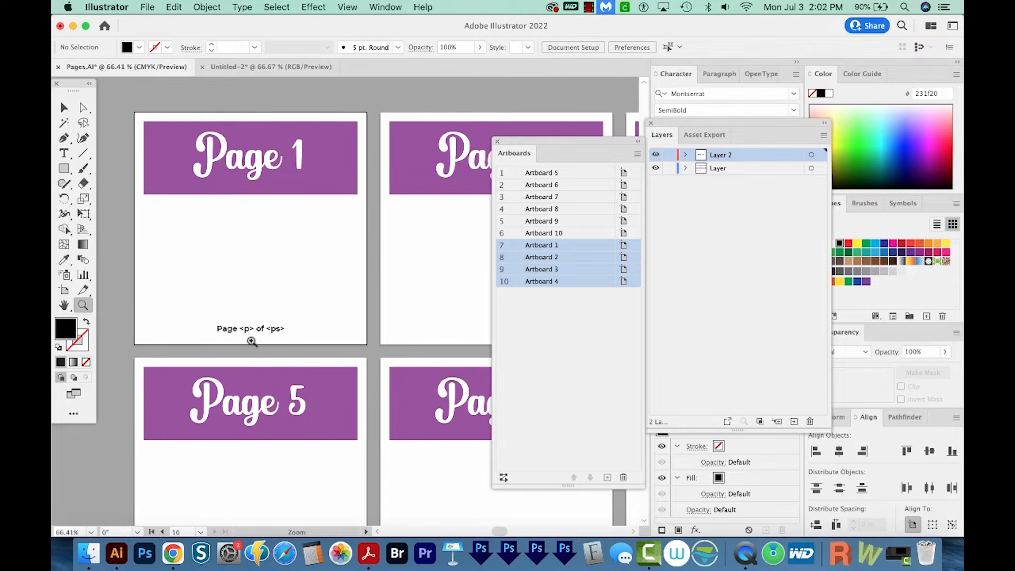
Rearrange all artboards into a two-column grid with 0.2778 in spacing, moving the artwork with the artboards.
{"action": "key", "text": "v"}
{"action": "left_click", "coordinate": [263, 327]}
{"action": "left_click", "coordinate": [613, 315]}
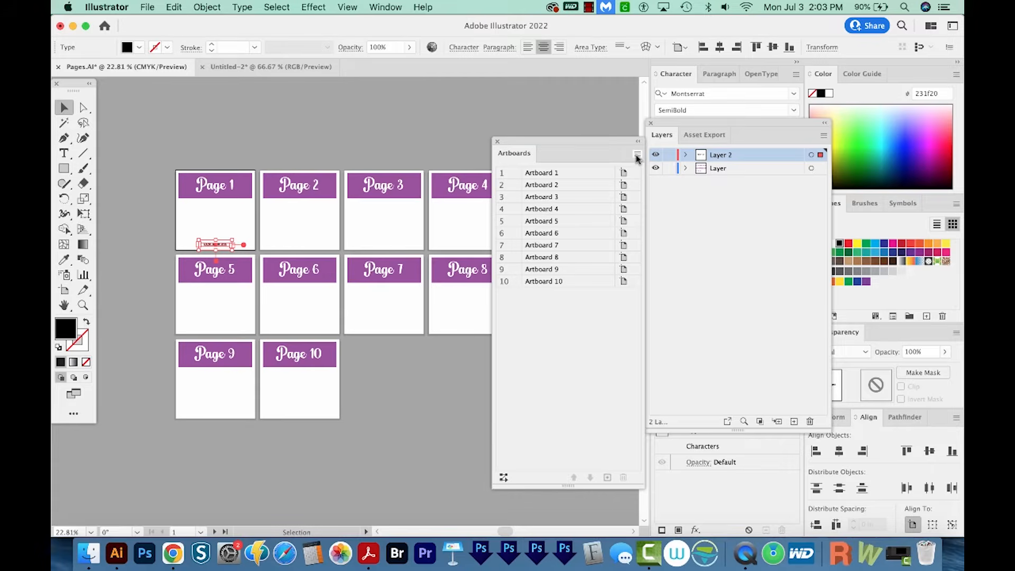
{"action": "left_click", "coordinate": [638, 154]}
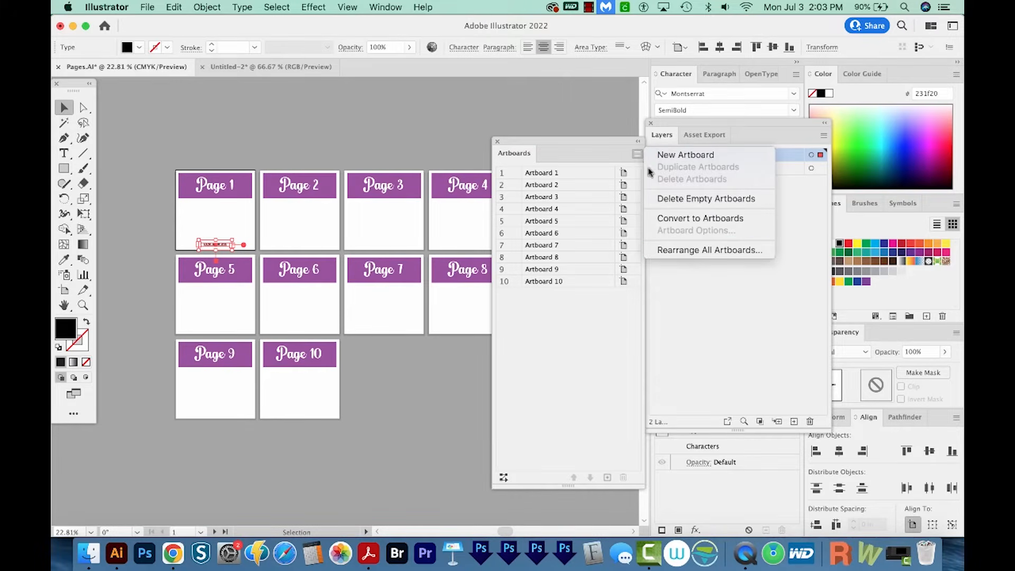
{"action": "left_click", "coordinate": [710, 249]}
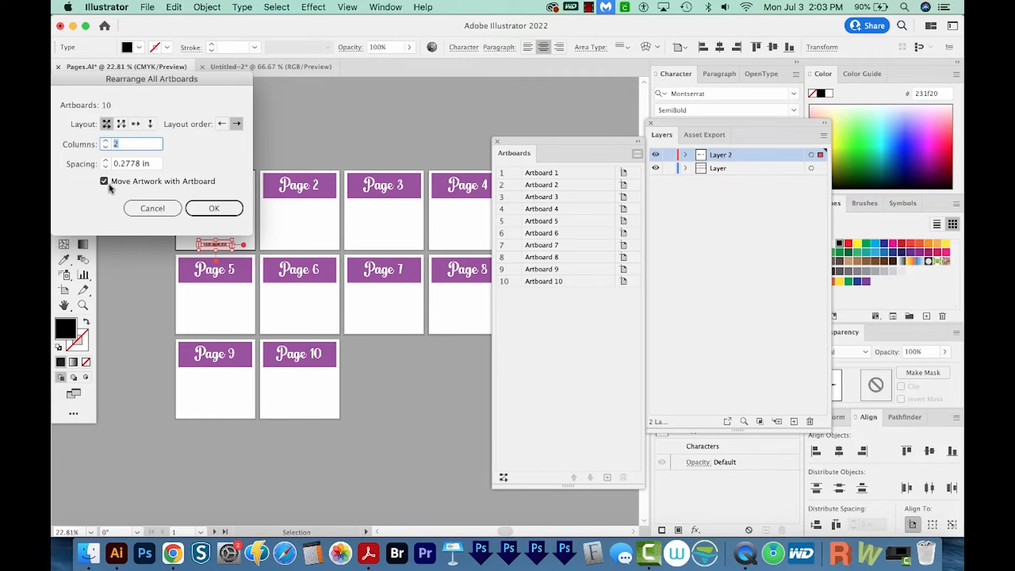
{"action": "left_click", "coordinate": [214, 208]}
{"action": "scroll", "coordinate": [338, 221], "scroll_direction": "down", "scroll_amount": 3}
{"action": "scroll", "coordinate": [339, 221], "scroll_direction": "left", "scroll_amount": 3}
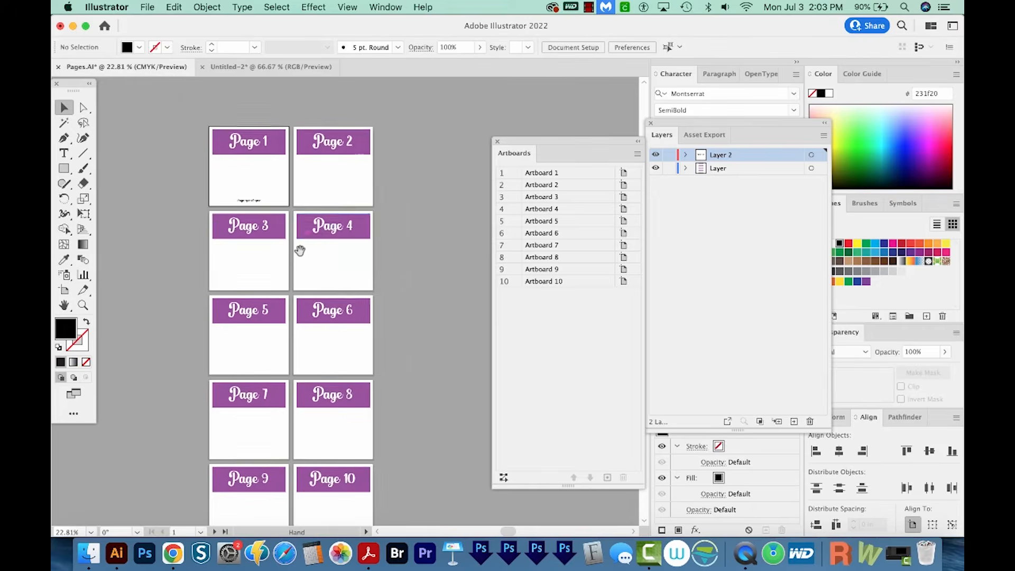
Left-align the text inside the tag frame on the Page 1 artboard.
{"action": "key", "text": "z"}
{"action": "left_click_drag", "start_coordinate": [154, 294], "coordinate": [239, 269]}
{"action": "scroll", "coordinate": [240, 269], "scroll_direction": "left", "scroll_amount": 2}
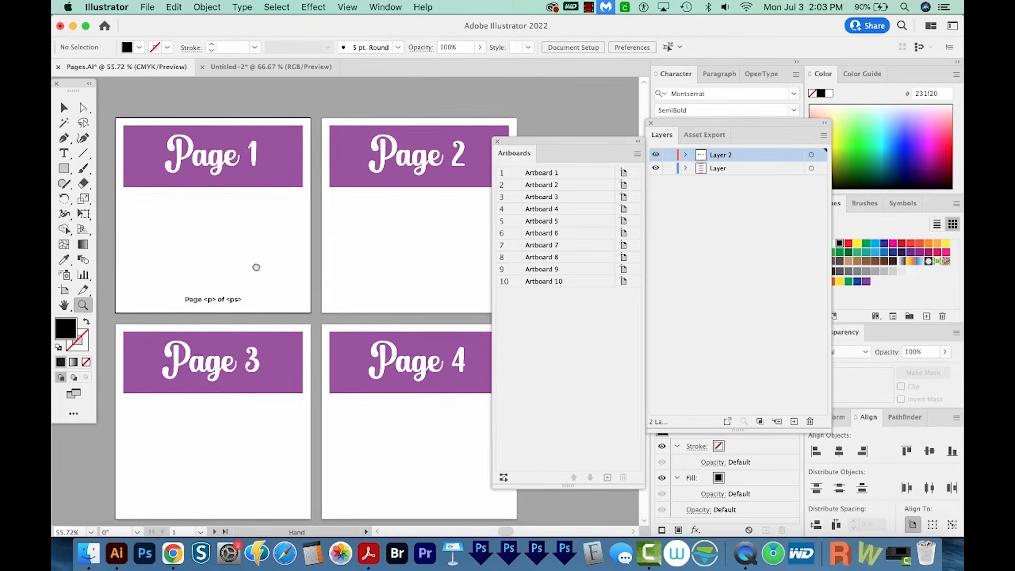
{"action": "scroll", "coordinate": [347, 279], "scroll_direction": "right", "scroll_amount": 3}
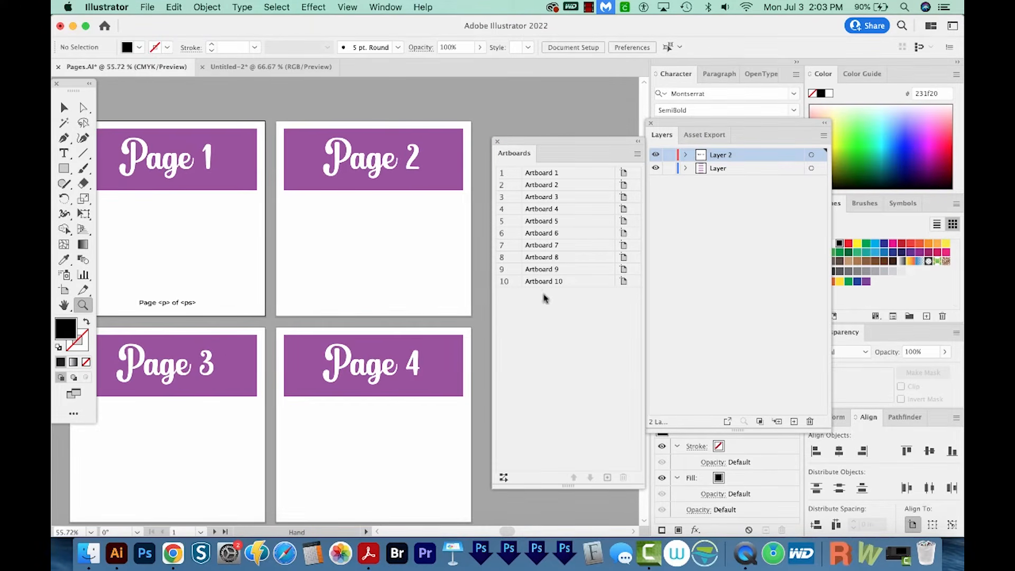
{"action": "scroll", "coordinate": [426, 317], "scroll_direction": "left", "scroll_amount": 2}
{"action": "scroll", "coordinate": [426, 318], "scroll_direction": "down", "scroll_amount": 1}
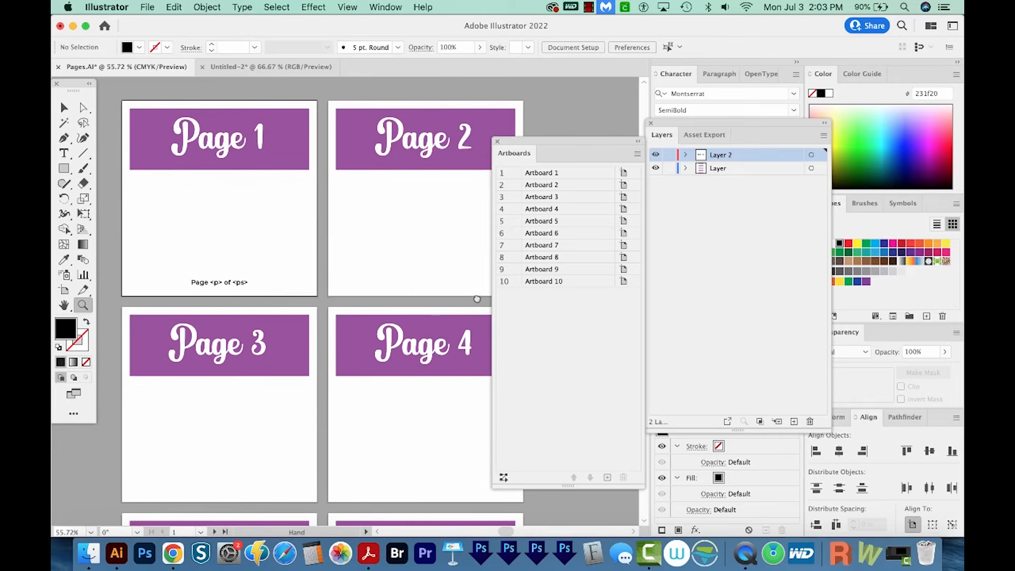
{"action": "key", "text": "v"}
{"action": "left_click", "coordinate": [241, 288]}
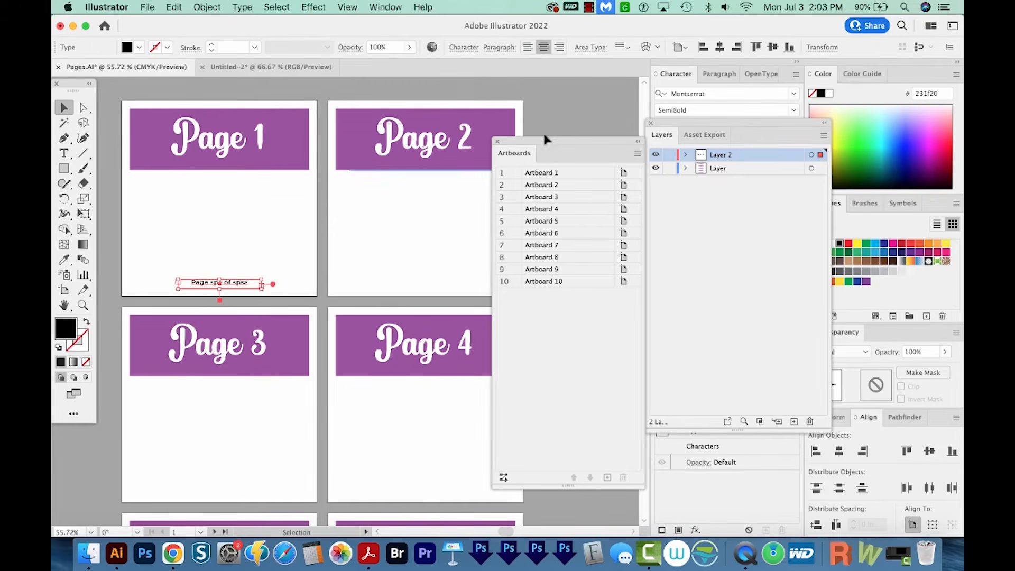
{"action": "left_click", "coordinate": [528, 48]}
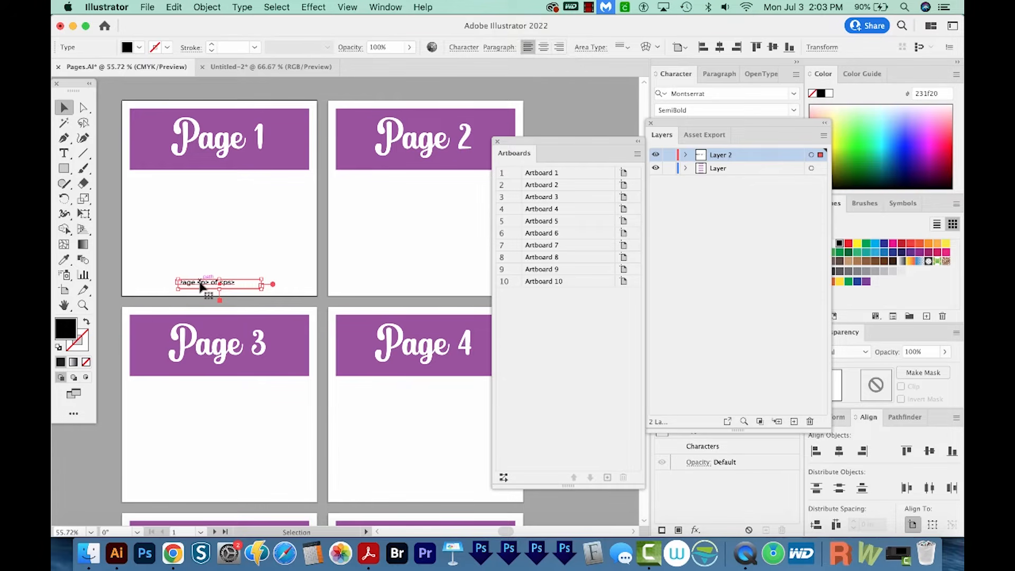
Move the tag frame to the lower-left corner of the Page 1 artboard and keep it selected.
{"action": "left_click_drag", "start_coordinate": [203, 284], "coordinate": [152, 286]}
{"action": "scroll", "coordinate": [272, 288], "scroll_direction": "down", "scroll_amount": 1}
{"action": "left_click", "coordinate": [271, 287]}
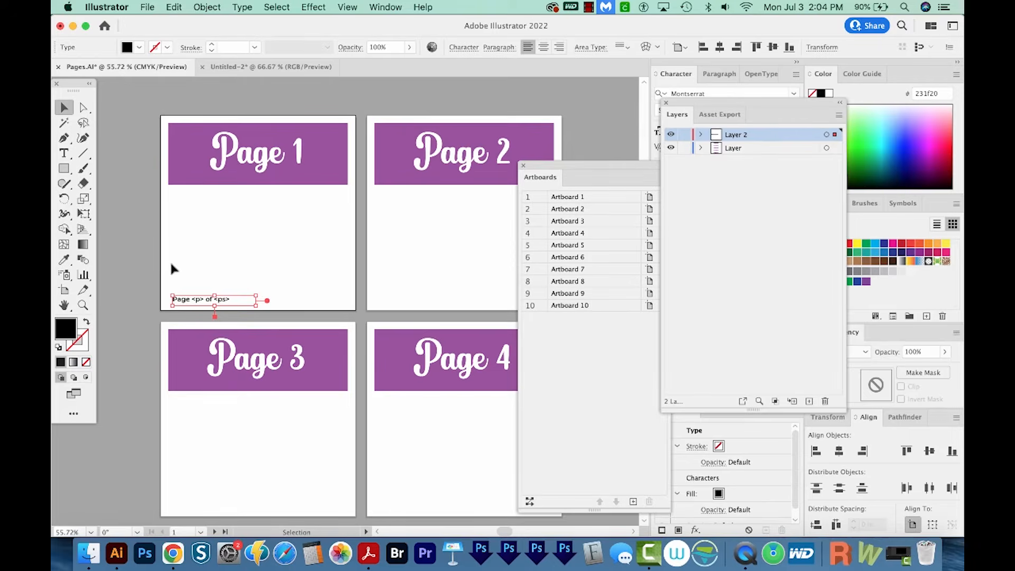
{"action": "left_click", "coordinate": [170, 267]}
{"action": "left_click_drag", "start_coordinate": [186, 294], "coordinate": [180, 309]}
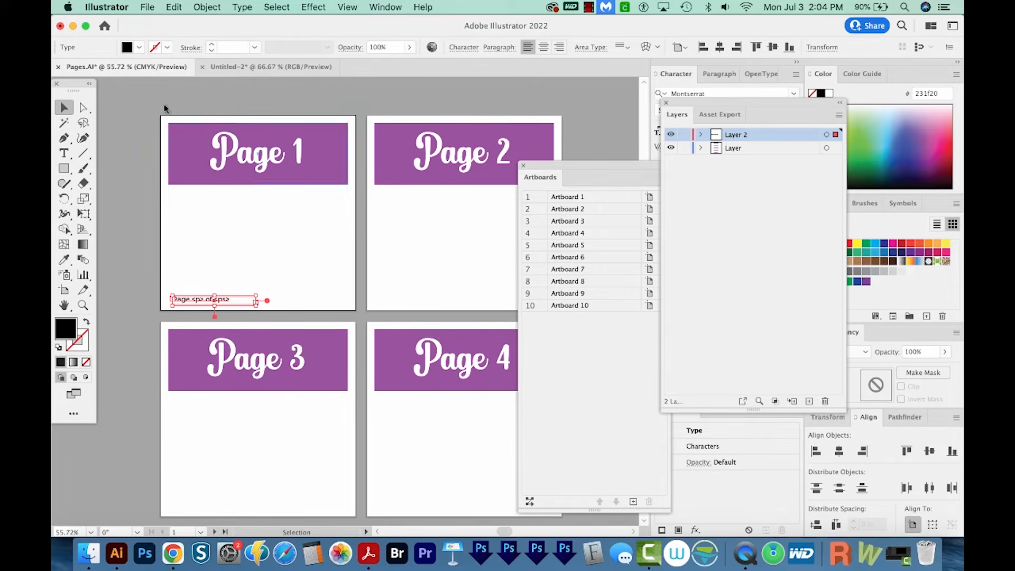
Run the PageIndexer script on the selected tag frame to number all artboards in the two-column layout.
{"action": "left_click", "coordinate": [148, 7]}
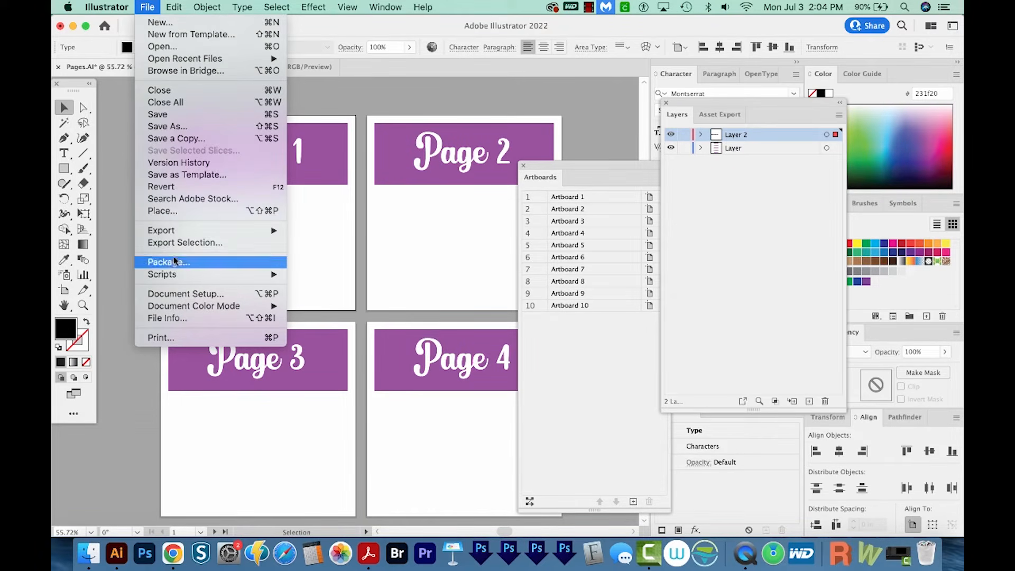
{"action": "mouse_move", "coordinate": [190, 279]}
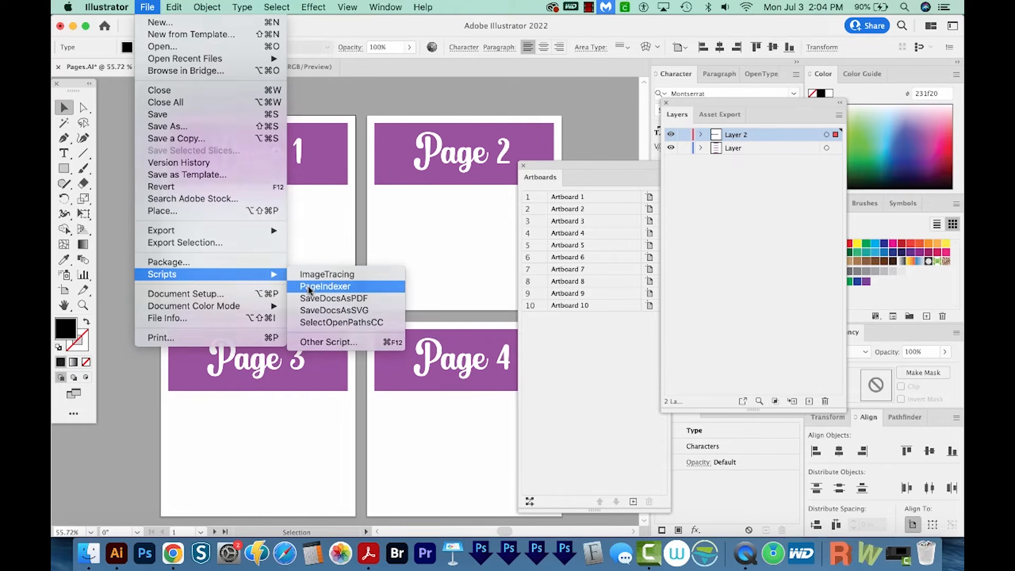
{"action": "left_click", "coordinate": [310, 288]}
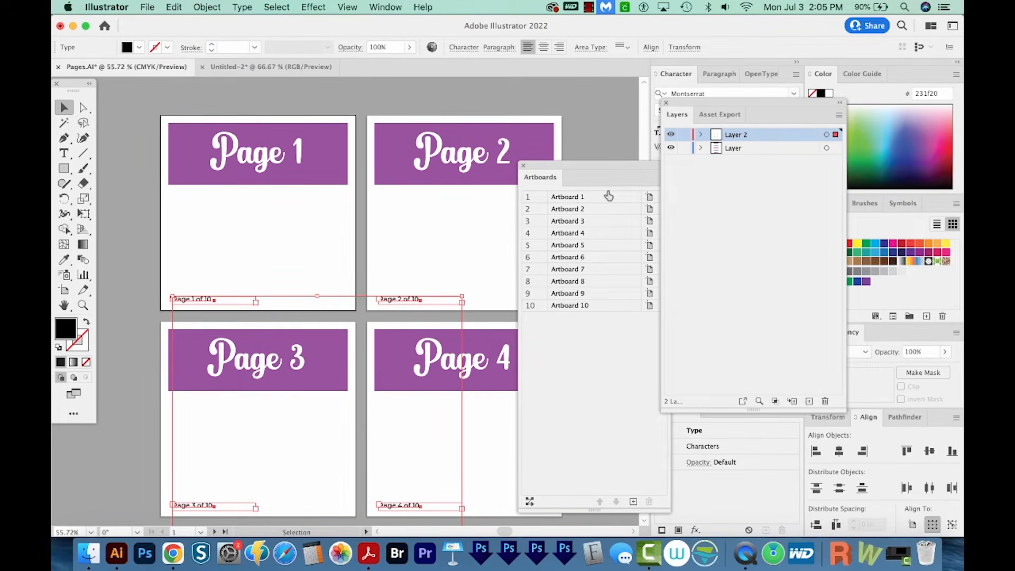
{"action": "key", "text": "super+minus"}
{"action": "key", "text": "super+minus"}
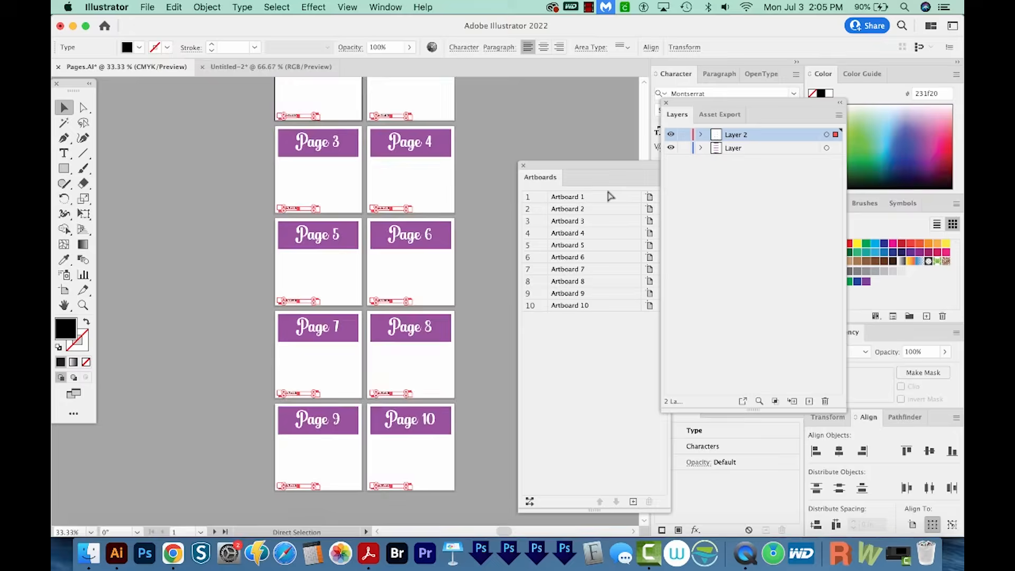
{"action": "key", "text": "super+minus"}
{"action": "left_click_drag", "start_coordinate": [414, 277], "coordinate": [403, 321]}
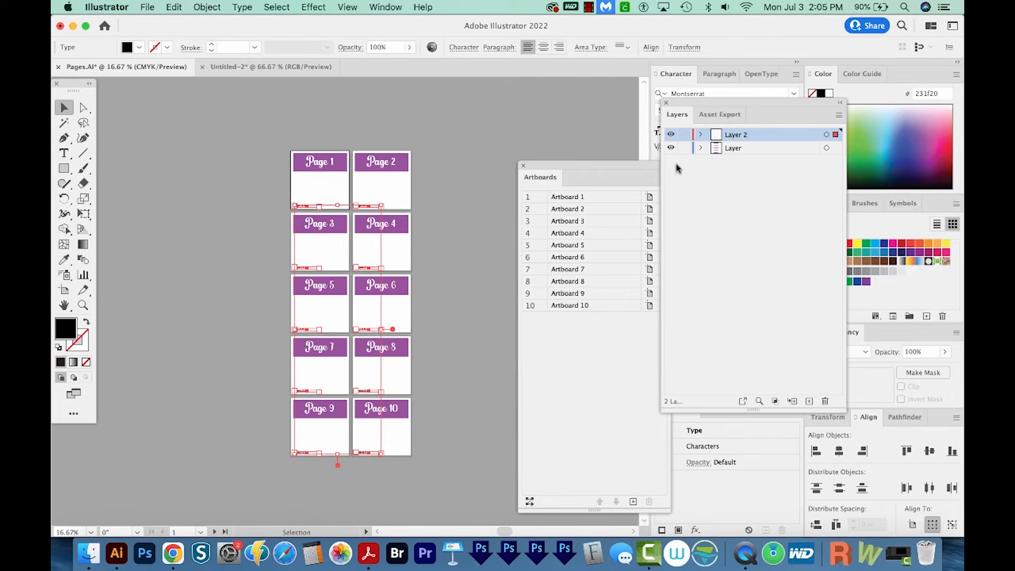
Lock the artwork layer and the page-number layer, and paste the tag frame in place on a new layer.
{"action": "left_click", "coordinate": [684, 148]}
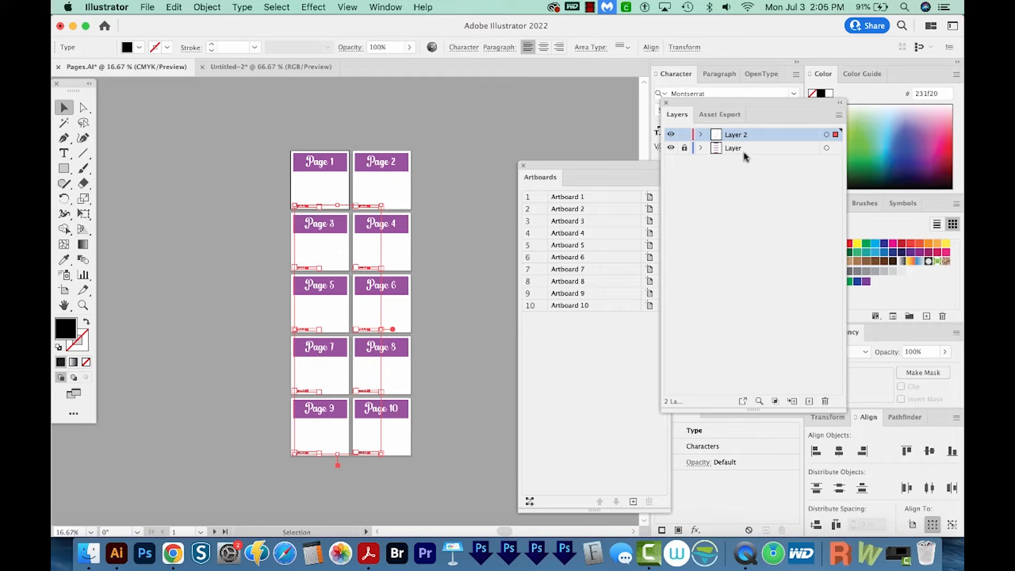
{"action": "left_click", "coordinate": [354, 481]}
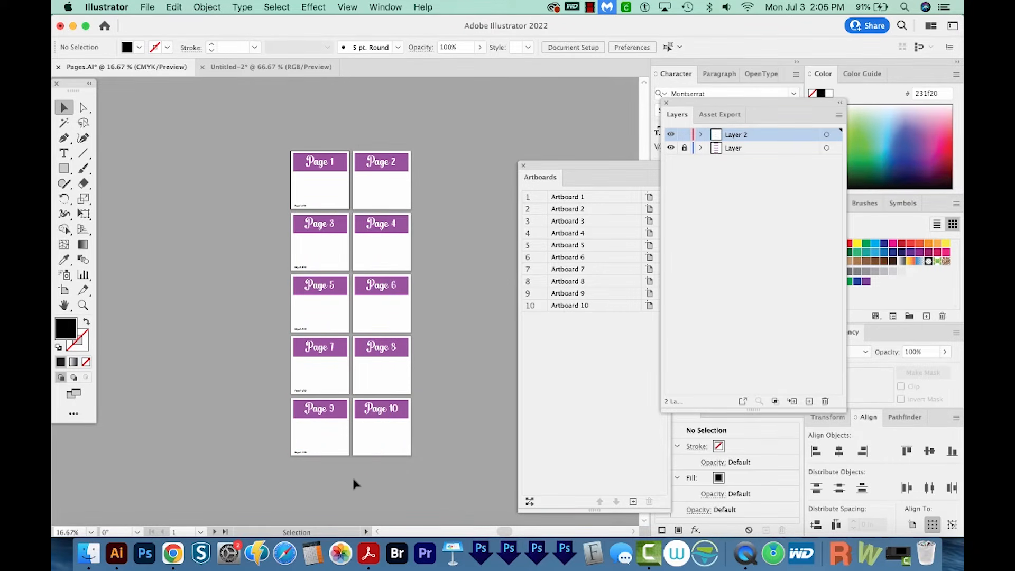
{"action": "left_click", "coordinate": [809, 401]}
{"action": "key", "text": "z"}
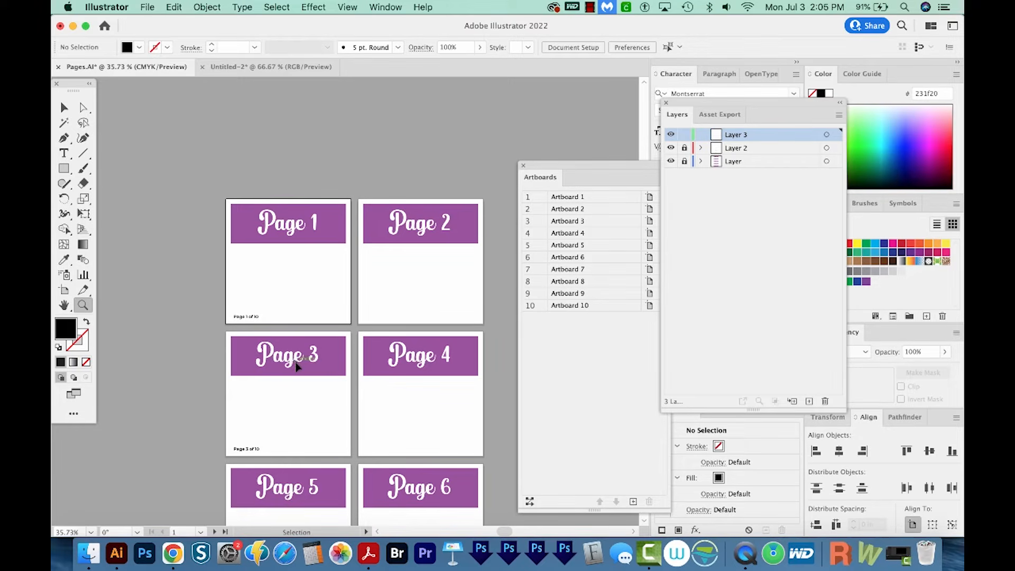
{"action": "key", "text": "super+shift+v"}
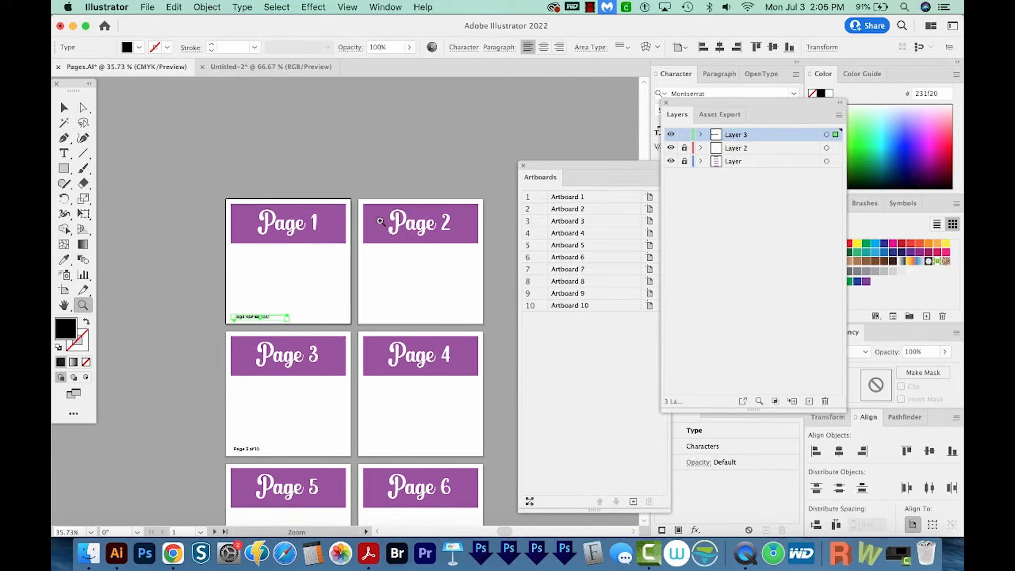
Right-align the pasted tag frame's text and move the frame to the lower-right corner of the Page 1 artboard.
{"action": "left_click_drag", "start_coordinate": [201, 303], "coordinate": [376, 389]}
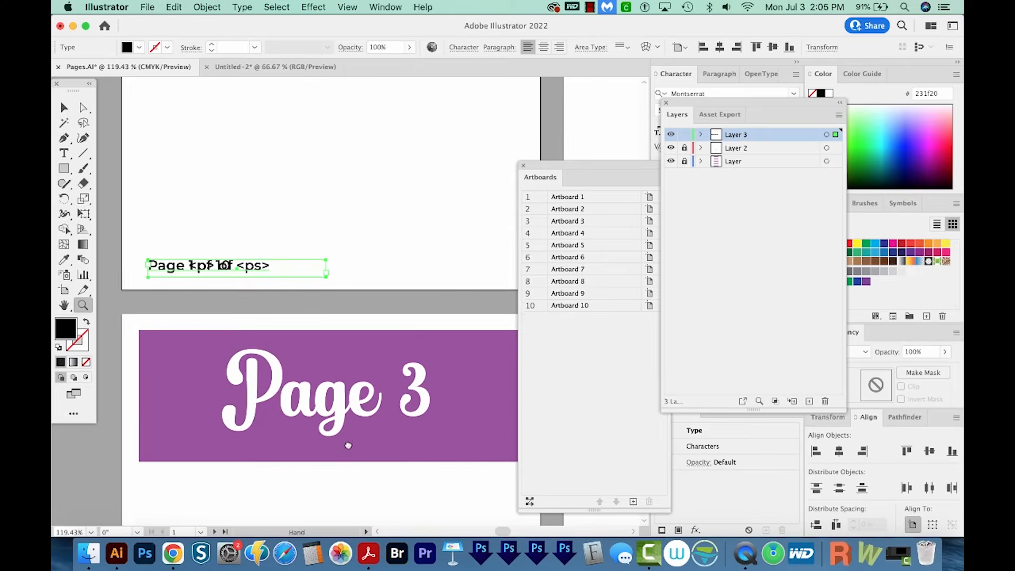
{"action": "left_click", "coordinate": [560, 48]}
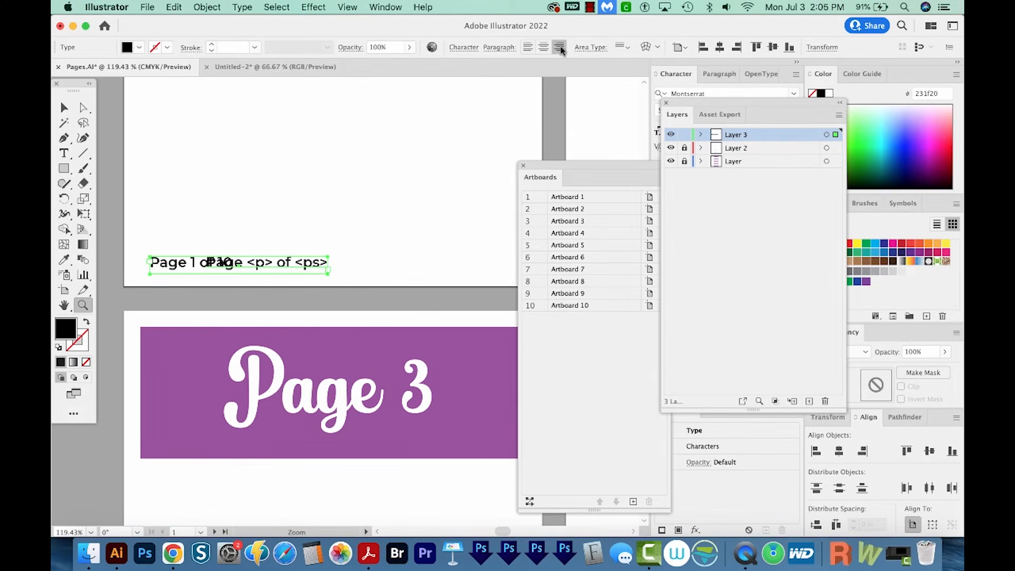
{"action": "key", "text": "v"}
{"action": "scroll", "coordinate": [424, 193], "scroll_direction": "right", "scroll_amount": 2}
{"action": "left_click_drag", "start_coordinate": [255, 276], "coordinate": [447, 275]}
{"action": "key", "text": "super+1"}
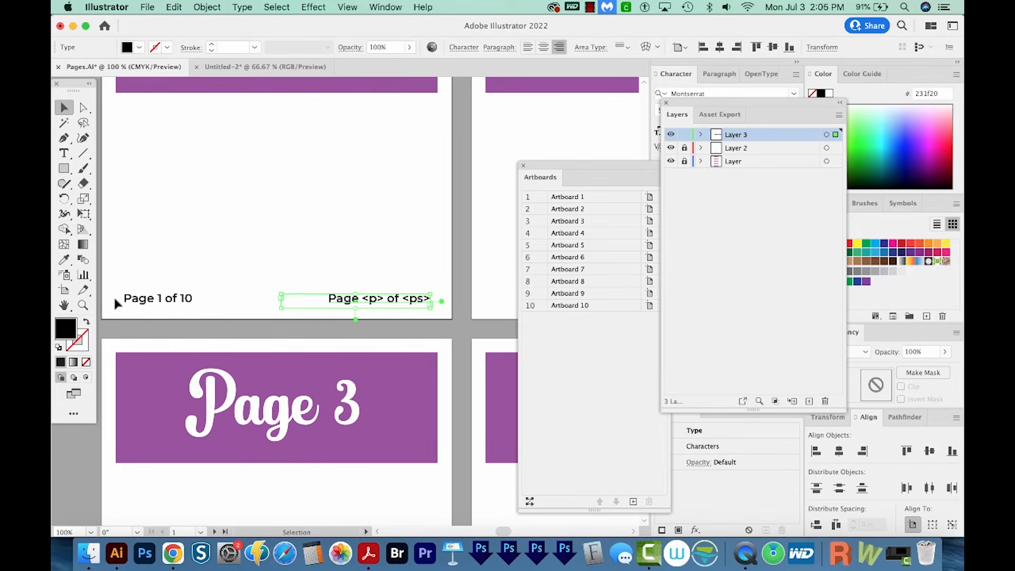
{"action": "key", "text": "Right"}
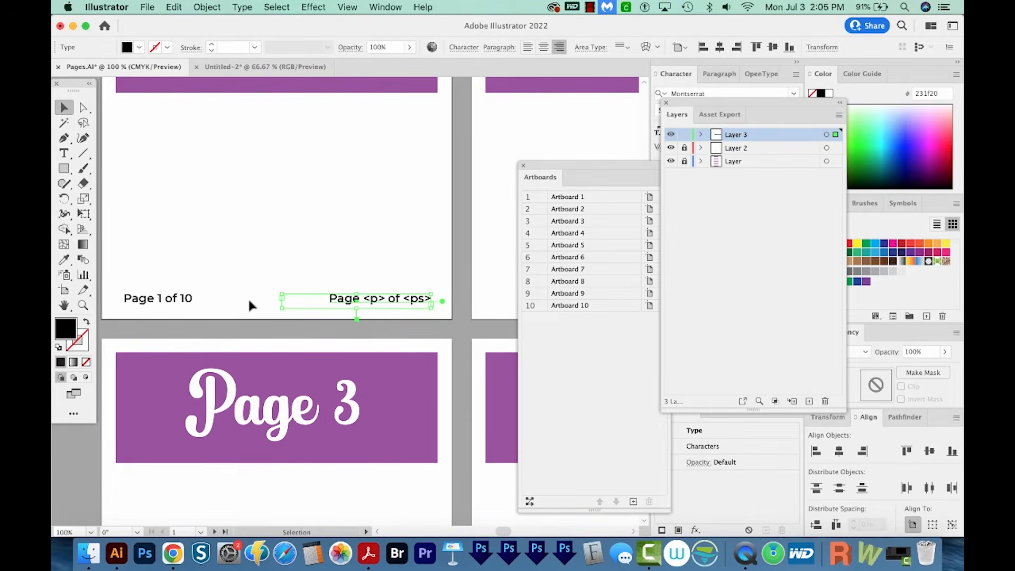
Run the PageIndexer script on the right-aligned tag frame to number all artboards at their lower-right corners.
{"action": "left_click", "coordinate": [148, 7]}
{"action": "mouse_move", "coordinate": [214, 280]}
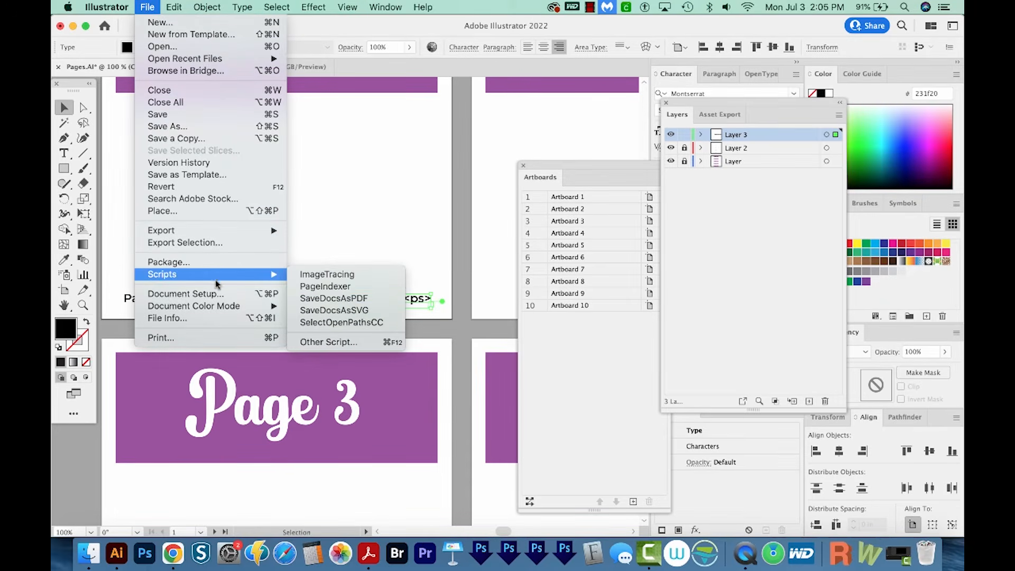
{"action": "left_click", "coordinate": [338, 288]}
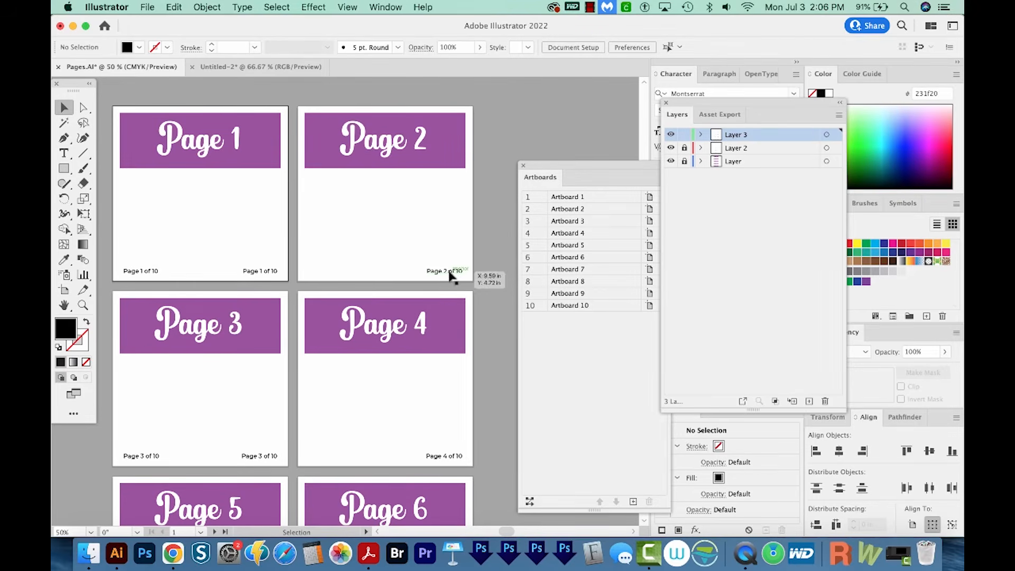
Delete the lower-right page numbers from the odd-numbered artboards, keeping only their lower-left ones.
{"action": "left_click", "coordinate": [331, 230]}
{"action": "scroll", "coordinate": [221, 380], "scroll_direction": "down", "scroll_amount": 10}
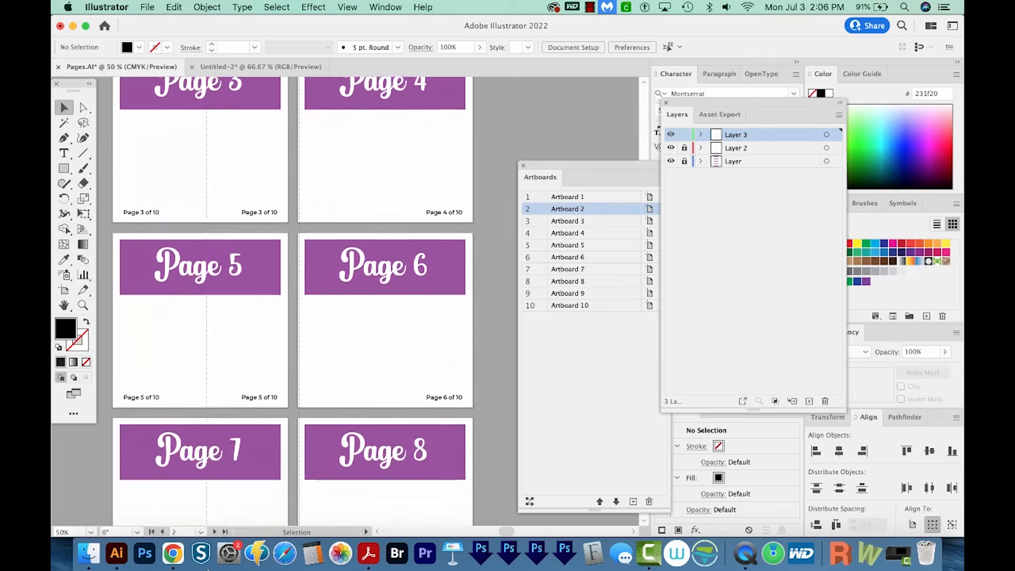
{"action": "left_click", "coordinate": [213, 501]}
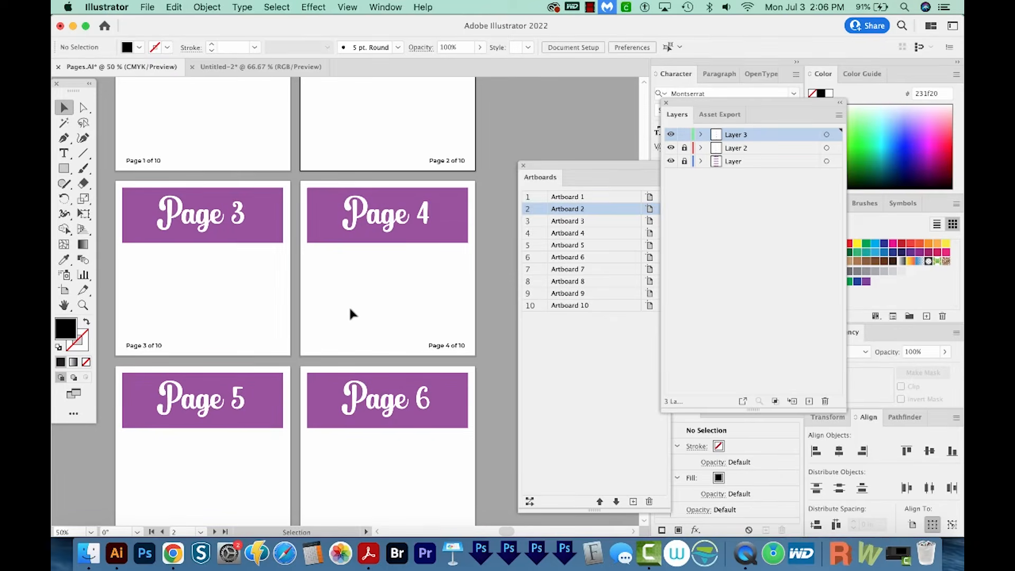
{"action": "scroll", "coordinate": [351, 238], "scroll_direction": "up", "scroll_amount": 2}
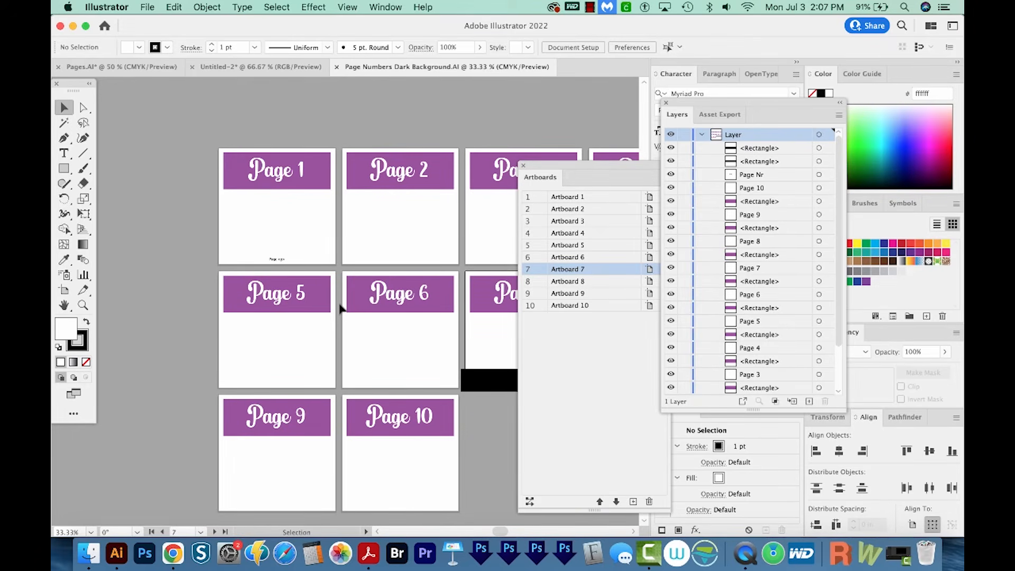
Uncover the dark-background artboards by moving the Artboards panel aside, and select the tag frame on the Page 1 artboard.
{"action": "scroll", "coordinate": [341, 308], "scroll_direction": "right", "scroll_amount": 5}
{"action": "scroll", "coordinate": [341, 308], "scroll_direction": "down", "scroll_amount": 2}
{"action": "left_click_drag", "start_coordinate": [571, 173], "coordinate": [686, 192]}
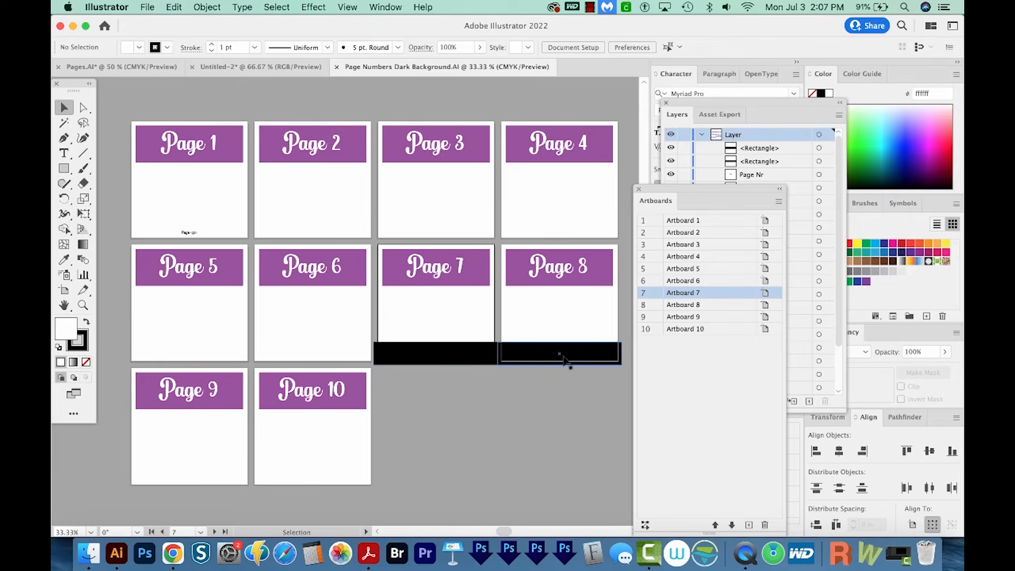
{"action": "key", "text": "super+z"}
{"action": "key", "text": "z"}
{"action": "left_click_drag", "start_coordinate": [353, 102], "coordinate": [232, 375]}
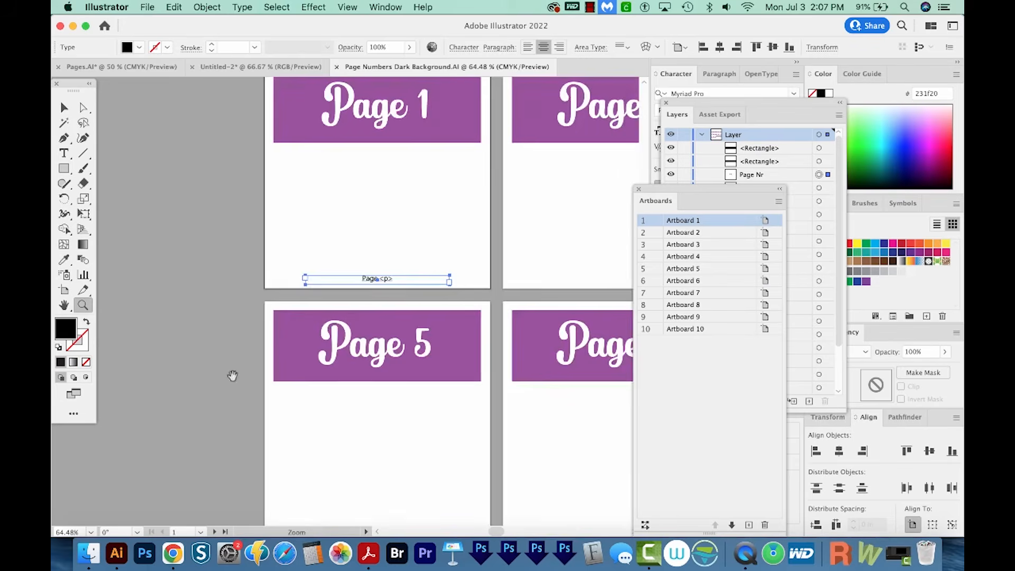
{"action": "scroll", "coordinate": [489, 343], "scroll_direction": "right", "scroll_amount": 2}
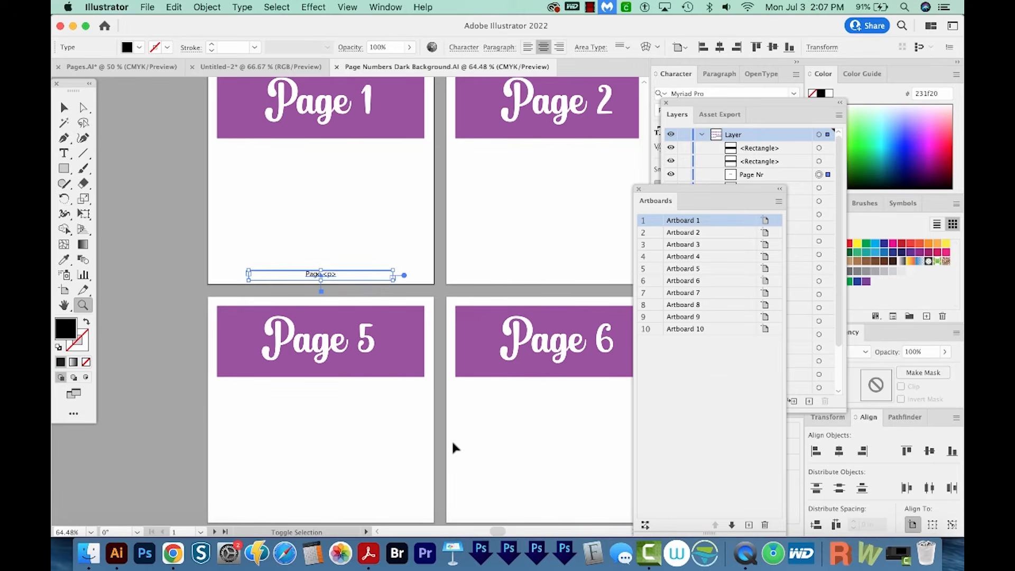
Save a copy of the document as Page Numbers White.ai in the Adobe Illustrator format.
{"action": "key", "text": "super+shift+s"}
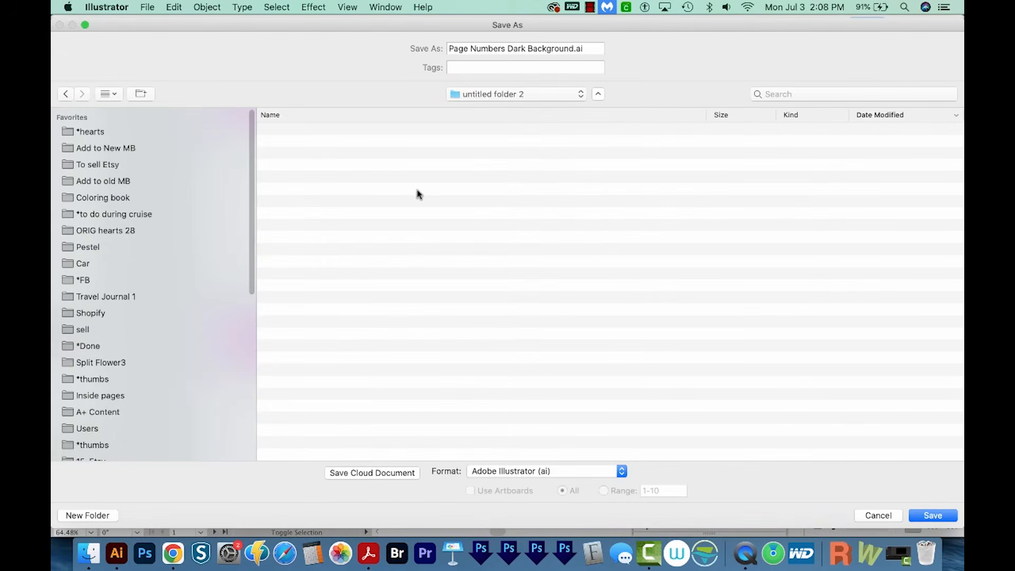
{"action": "double_click", "coordinate": [509, 49]}
{"action": "key", "text": "shift+alt+Right"}
{"action": "type", "text": "White"}
{"action": "key", "text": "Return"}
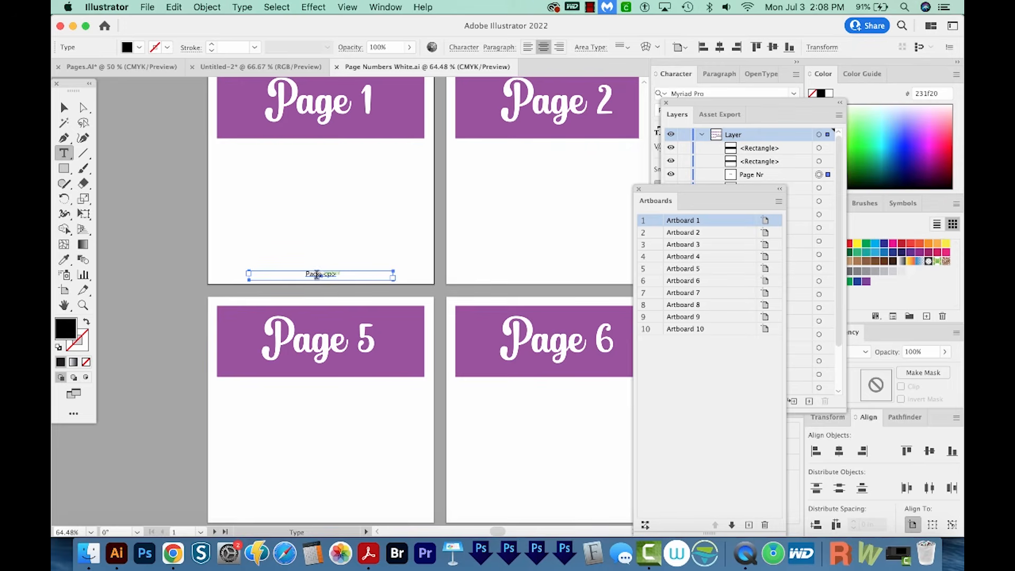
Set the fill of the "Page <p>" tag text on the Page 1 artboard to white.
{"action": "left_click_drag", "start_coordinate": [306, 274], "coordinate": [355, 281]}
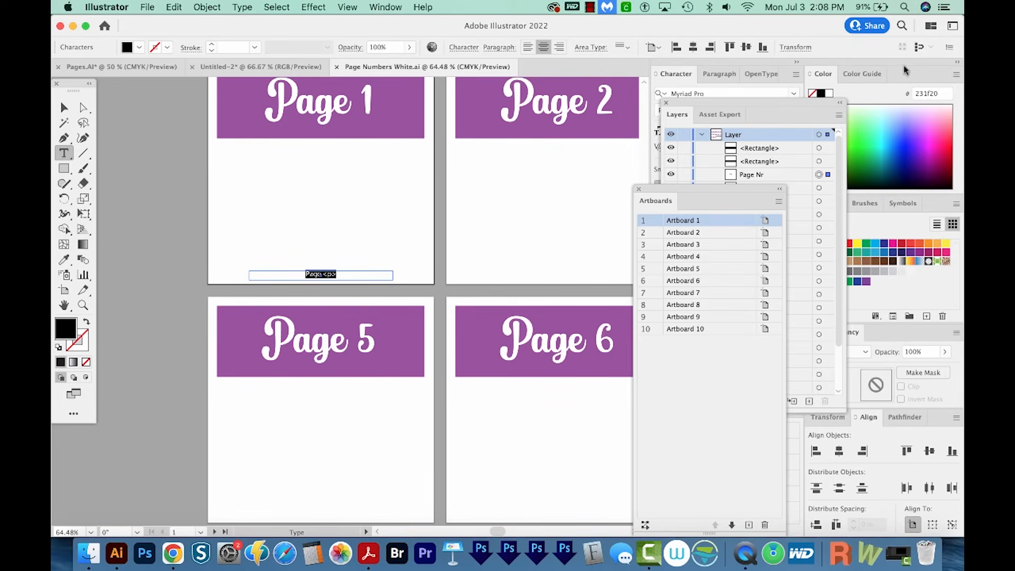
{"action": "left_click_drag", "start_coordinate": [779, 108], "coordinate": [691, 103]}
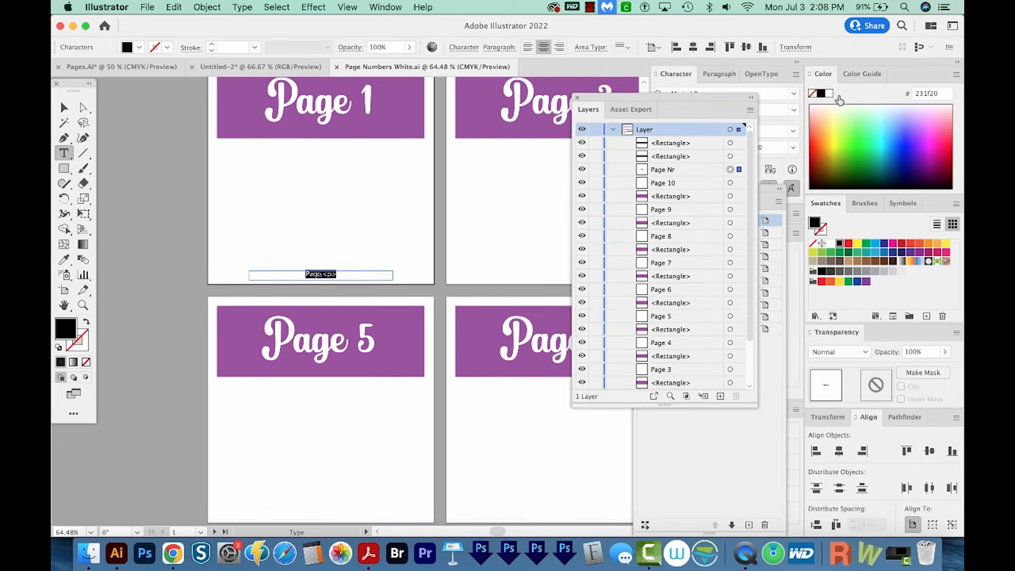
{"action": "left_click", "coordinate": [829, 93]}
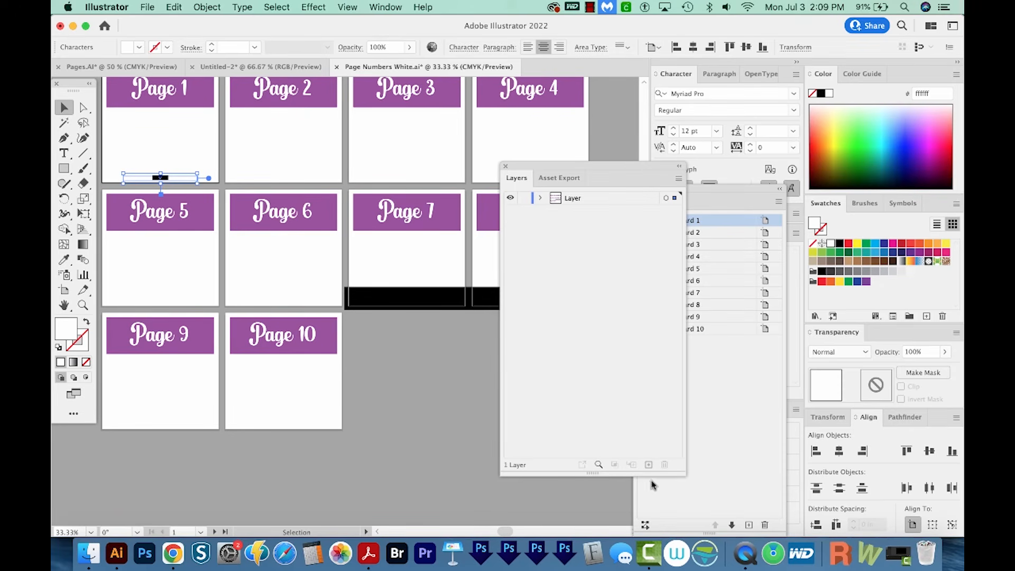
Add a new layer and move the white tag frame from the artwork layer onto it.
{"action": "left_click", "coordinate": [648, 465]}
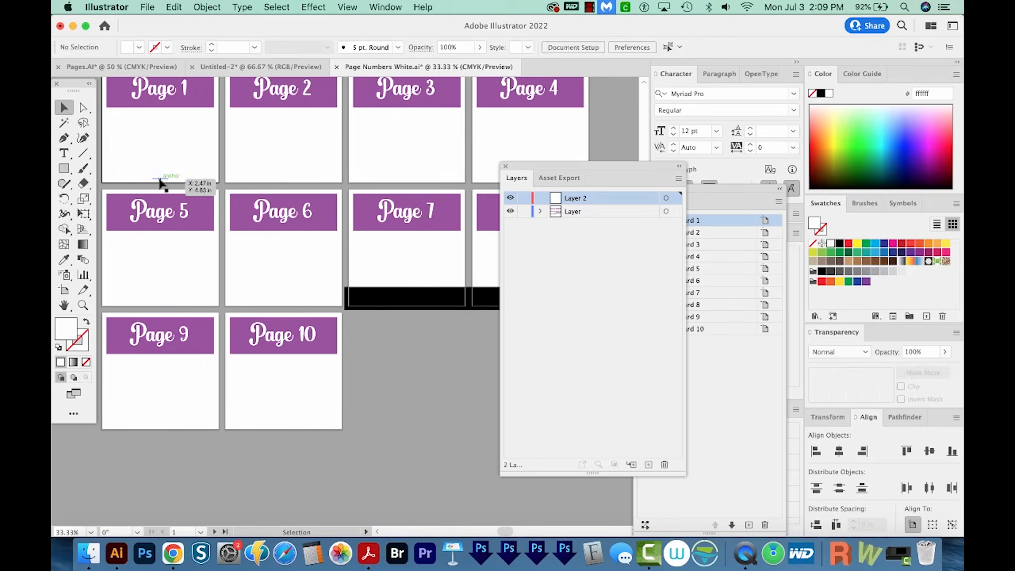
{"action": "left_click", "coordinate": [161, 182]}
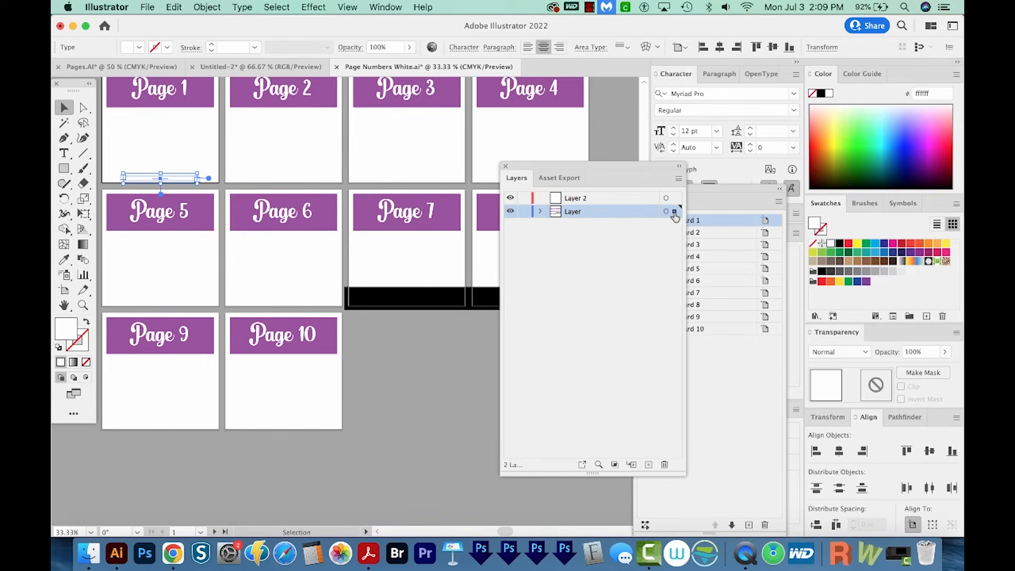
{"action": "left_click_drag", "start_coordinate": [674, 216], "coordinate": [676, 202]}
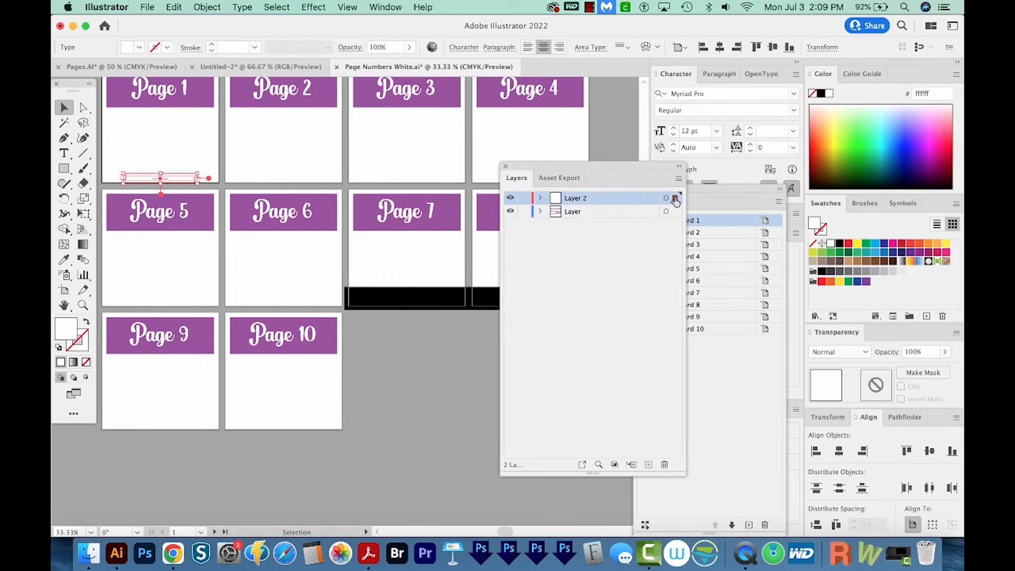
Run the PageIndexer script on the white tag frame to number all artboards.
{"action": "left_click", "coordinate": [148, 7]}
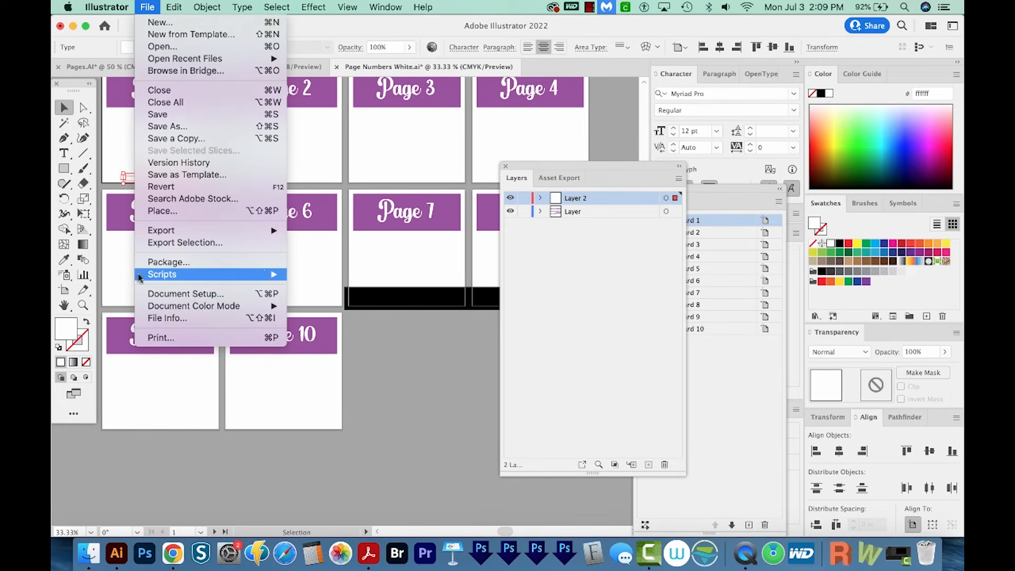
{"action": "mouse_move", "coordinate": [261, 275]}
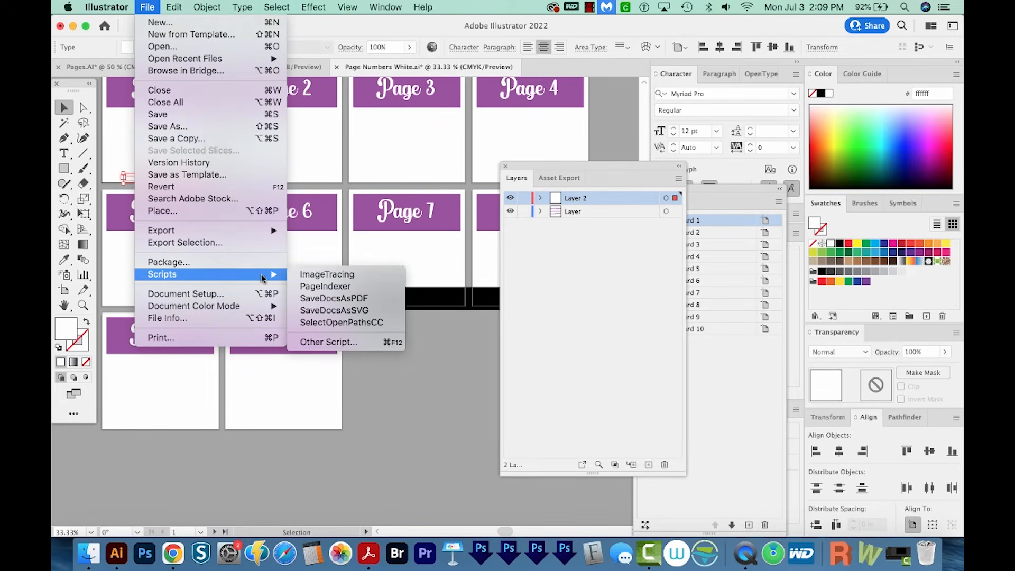
{"action": "left_click", "coordinate": [324, 286]}
{"action": "key", "text": "z"}
{"action": "left_click_drag", "start_coordinate": [324, 291], "coordinate": [294, 209]}
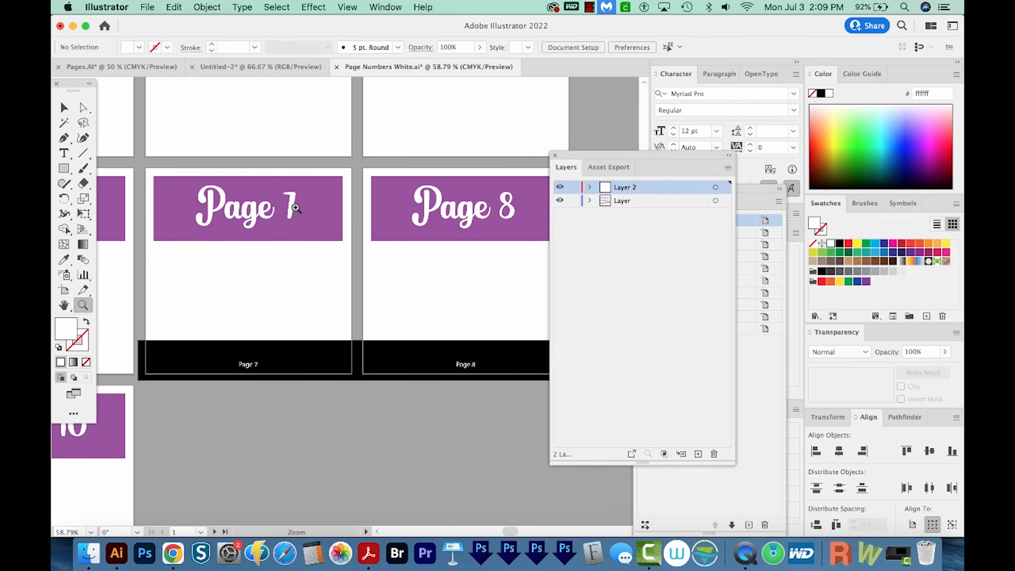
Select and copy the white page-number frames on the black bars of the Page 7 and Page 8 artboards.
{"action": "key", "text": "v"}
{"action": "left_click", "coordinate": [461, 364]}
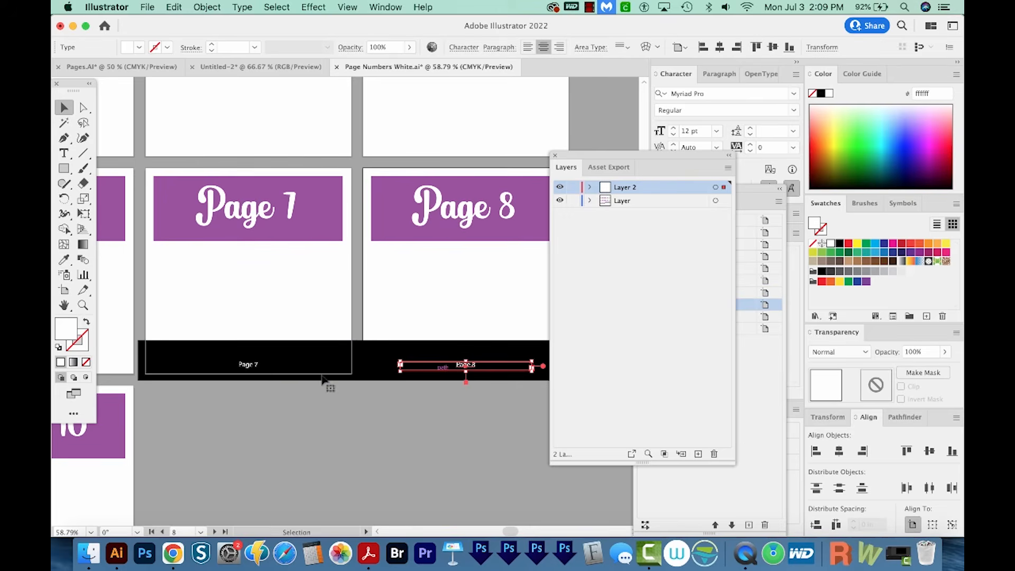
{"action": "left_click", "coordinate": [248, 365], "text": "shift"}
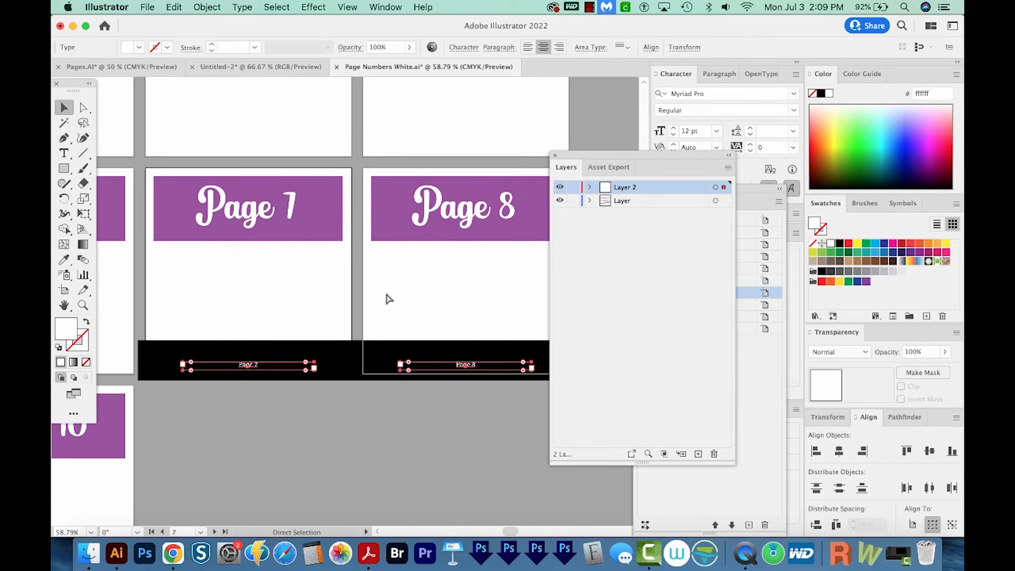
Reopen the recent file Page Numbers Dark Background.AI.
{"action": "left_click", "coordinate": [147, 7]}
{"action": "mouse_move", "coordinate": [172, 60]}
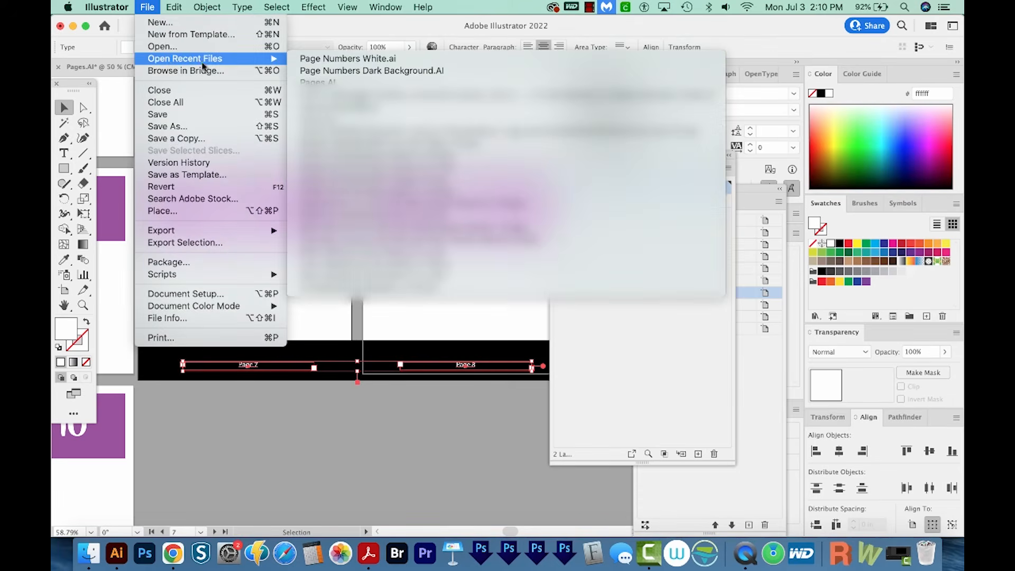
{"action": "left_click", "coordinate": [347, 69]}
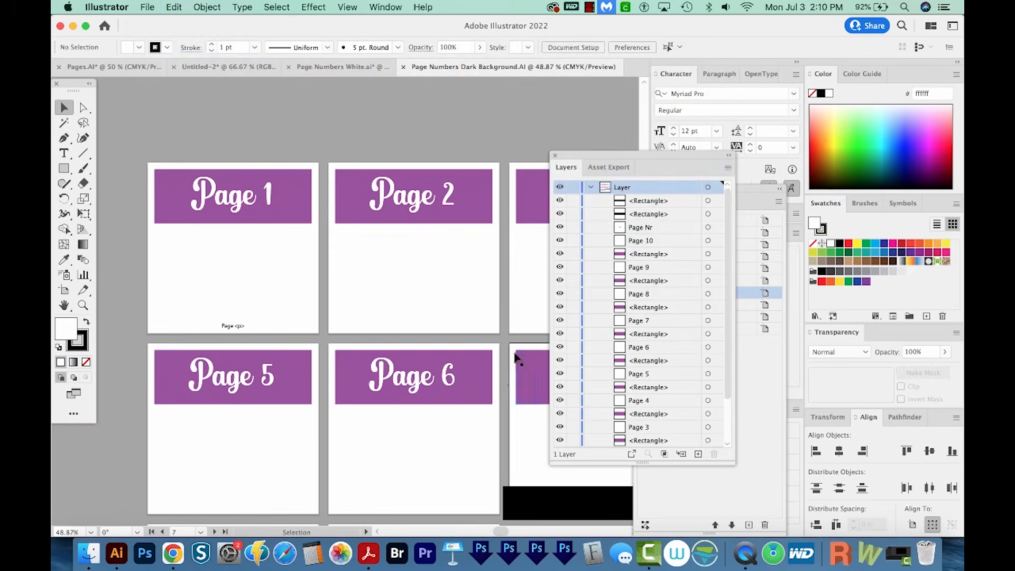
Add a new layer and paste the copied Page 7 and Page 8 numbers in place on it.
{"action": "scroll", "coordinate": [449, 261], "scroll_direction": "right", "scroll_amount": 5}
{"action": "scroll", "coordinate": [449, 262], "scroll_direction": "down", "scroll_amount": 2}
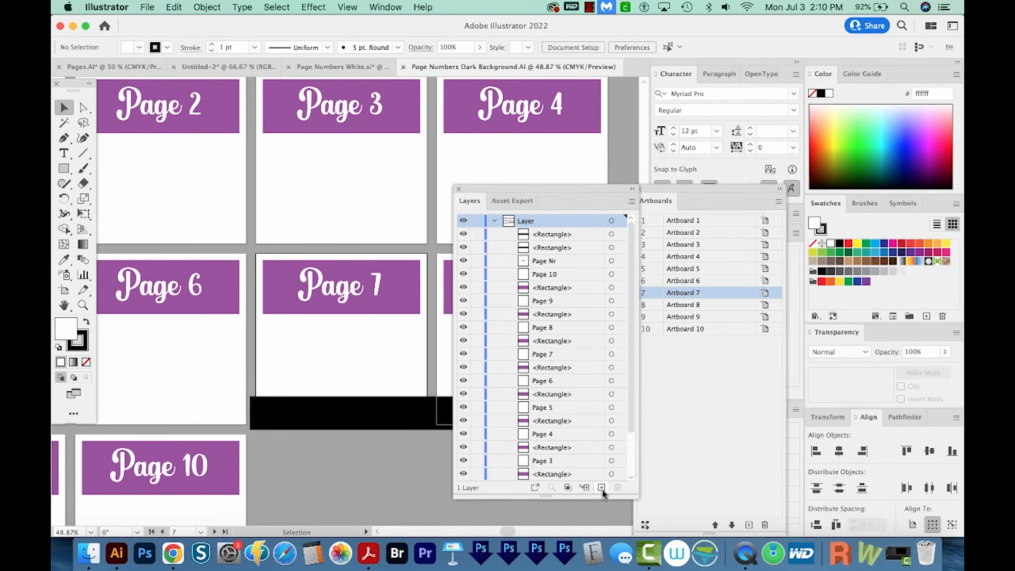
{"action": "left_click", "coordinate": [601, 487]}
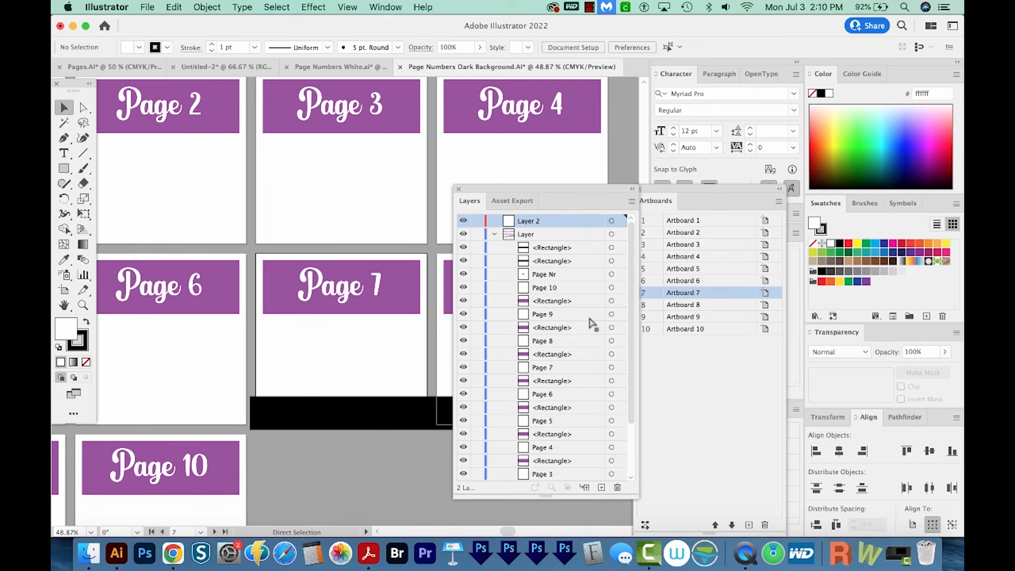
{"action": "key", "text": "super+shift+v"}
{"action": "mouse_move", "coordinate": [599, 185]}
{"action": "left_mouse_down"}
{"action": "mouse_move", "coordinate": [656, 182]}
{"action": "mouse_move", "coordinate": [644, 223]}
{"action": "mouse_move", "coordinate": [599, 203]}
{"action": "left_mouse_up"}
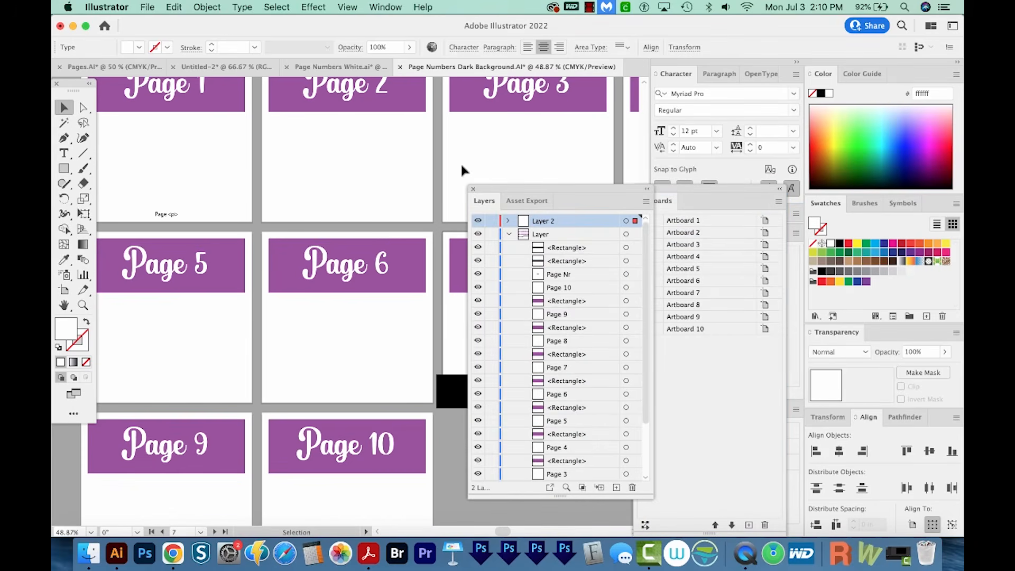
Move the page-number tag frame from the first artboard onto a new layer and lock Layer 2 and the original Layer.
{"action": "left_click_drag", "start_coordinate": [162, 215], "coordinate": [162, 215]}
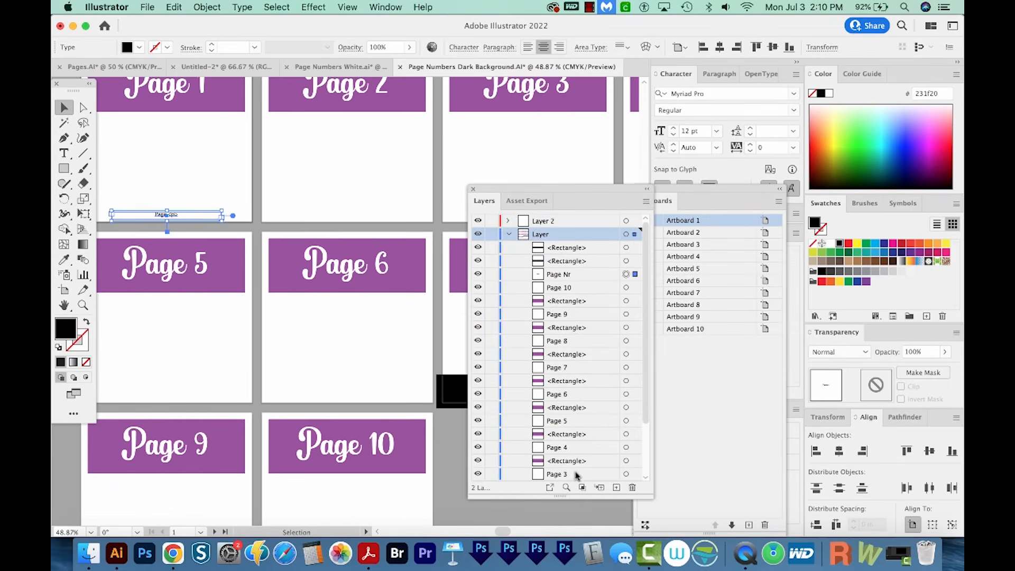
{"action": "left_click", "coordinate": [616, 486]}
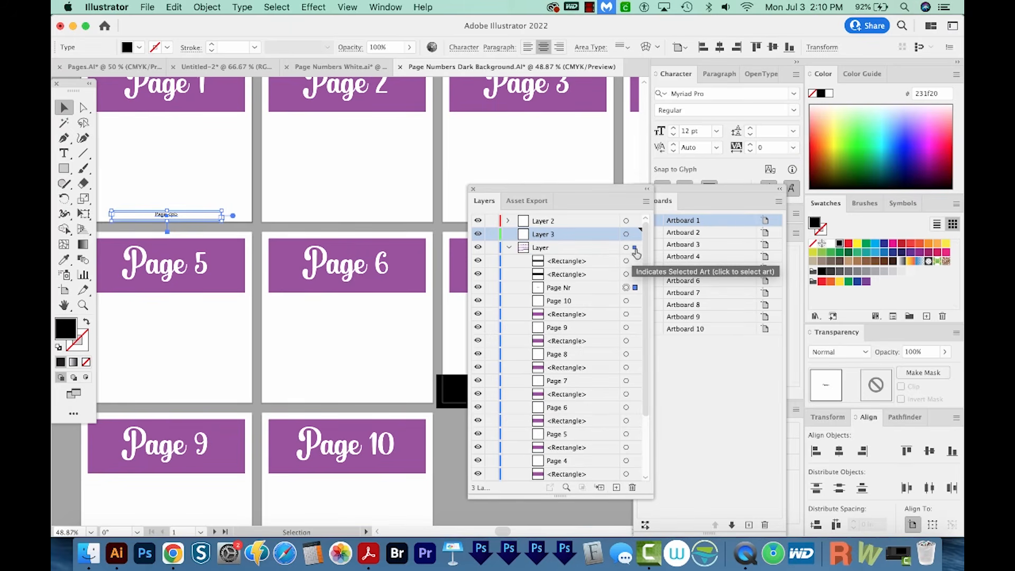
{"action": "left_click_drag", "start_coordinate": [635, 248], "coordinate": [635, 236]}
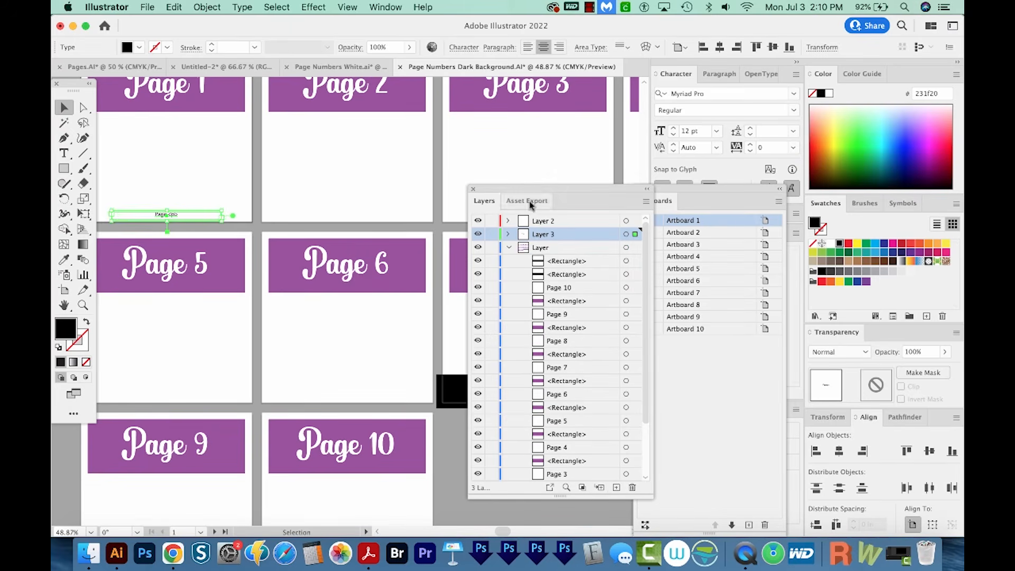
{"action": "left_click", "coordinate": [508, 248]}
{"action": "left_click", "coordinate": [491, 248]}
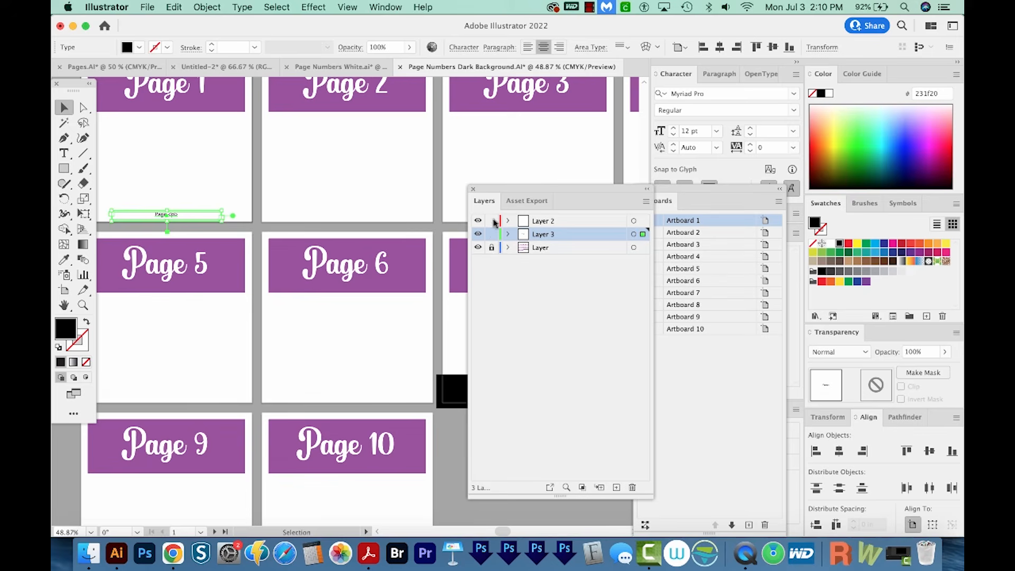
{"action": "left_click", "coordinate": [491, 220]}
Run the PageIndexer script on the black tag frame to number all artboards, and clear the selection.
{"action": "left_click", "coordinate": [146, 8]}
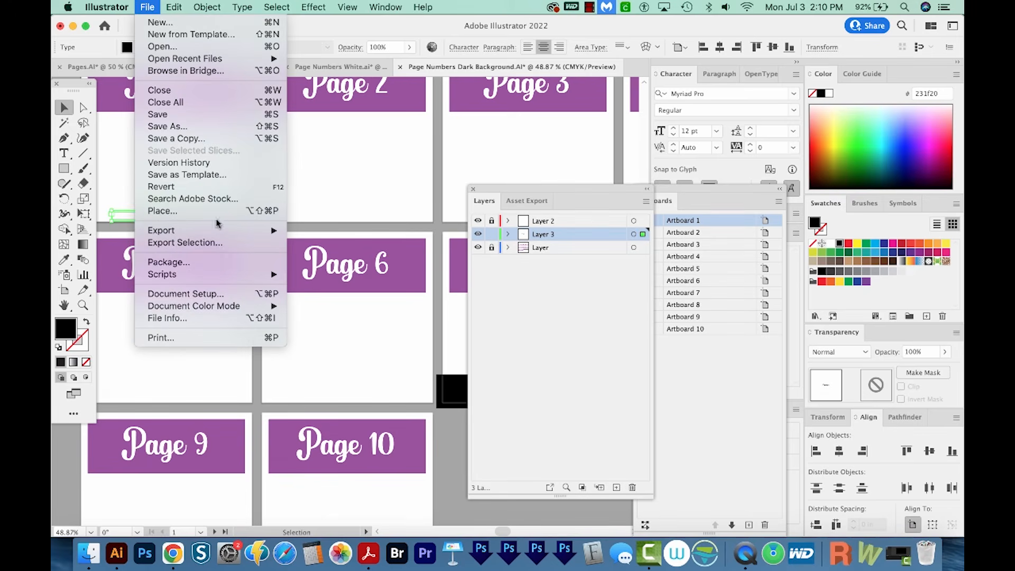
{"action": "mouse_move", "coordinate": [219, 276]}
{"action": "left_click", "coordinate": [326, 286]}
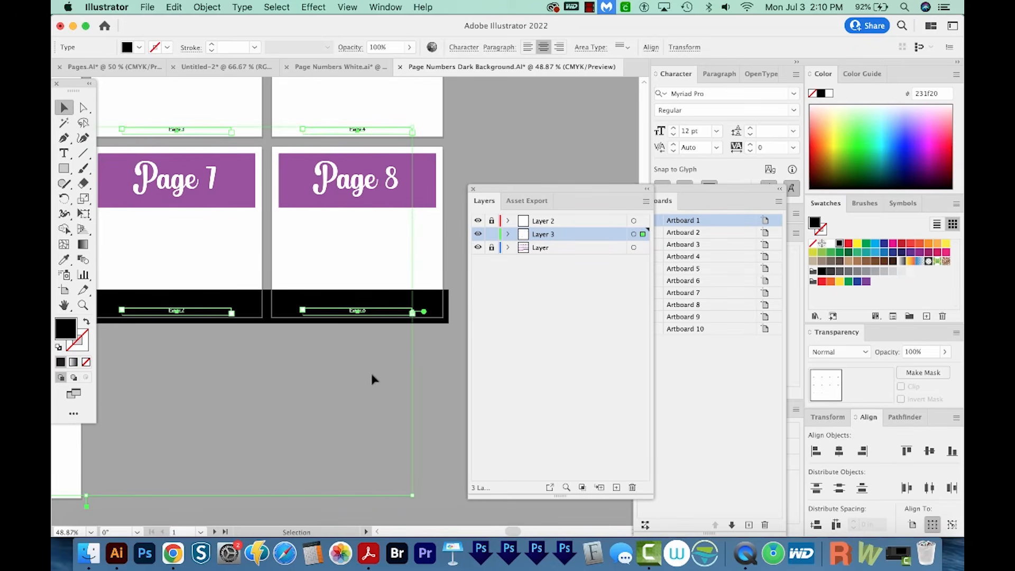
{"action": "key", "text": "super"}
{"action": "left_click", "coordinate": [422, 393]}
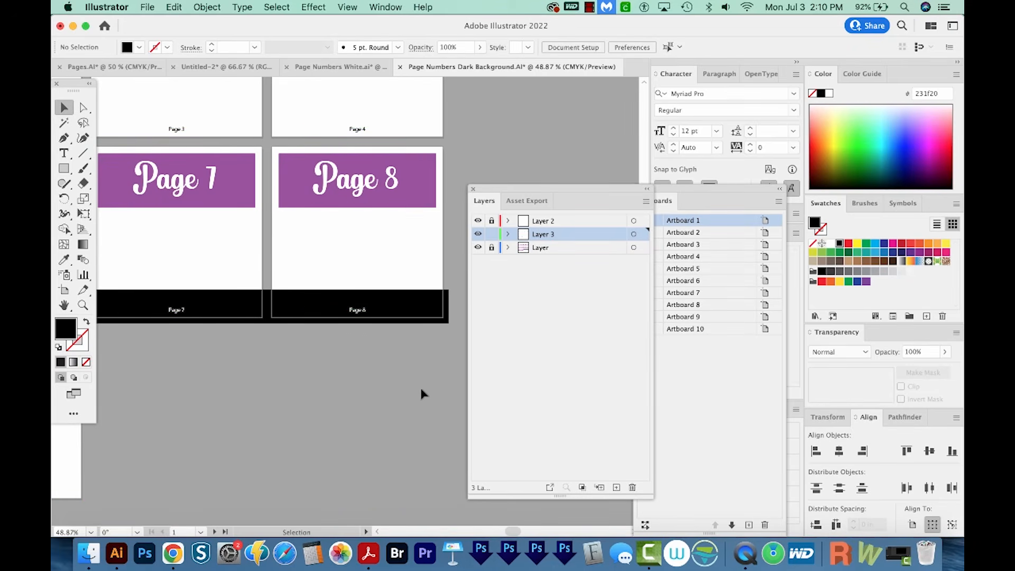
Delete the black page numbers overlapping the white ones on the Page 7 and Page 8 bars, and unlock all layers.
{"action": "left_click_drag", "start_coordinate": [210, 343], "coordinate": [150, 304]}
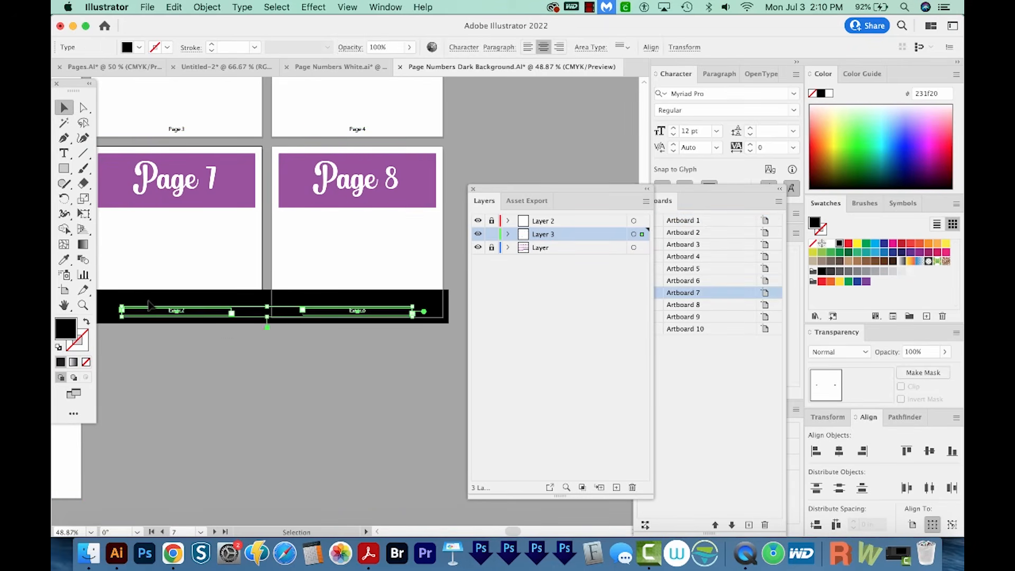
{"action": "left_click", "coordinate": [392, 368]}
{"action": "key", "text": "space"}
{"action": "left_click_drag", "start_coordinate": [325, 382], "coordinate": [340, 389]}
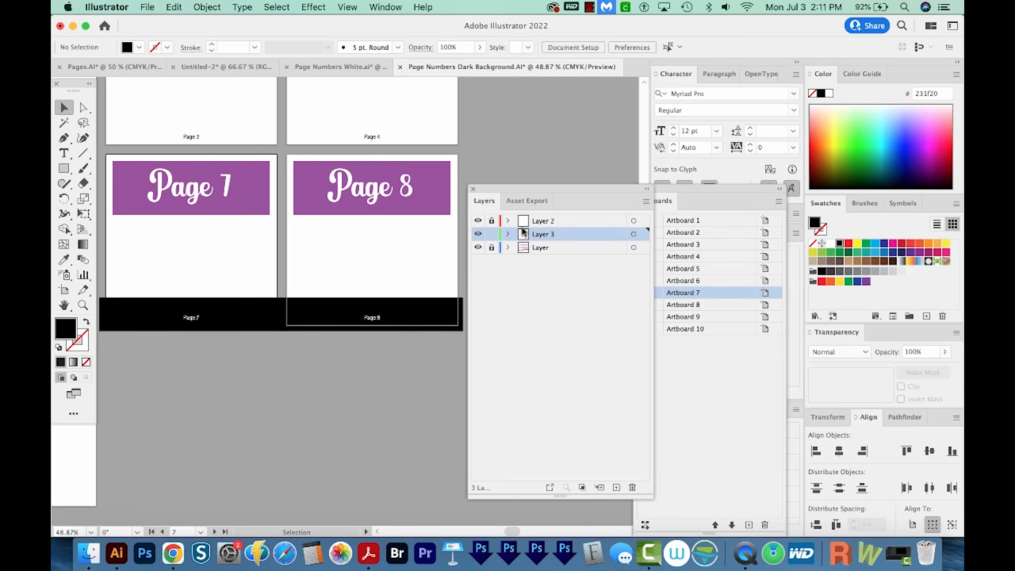
{"action": "key", "text": "super+alt+2"}
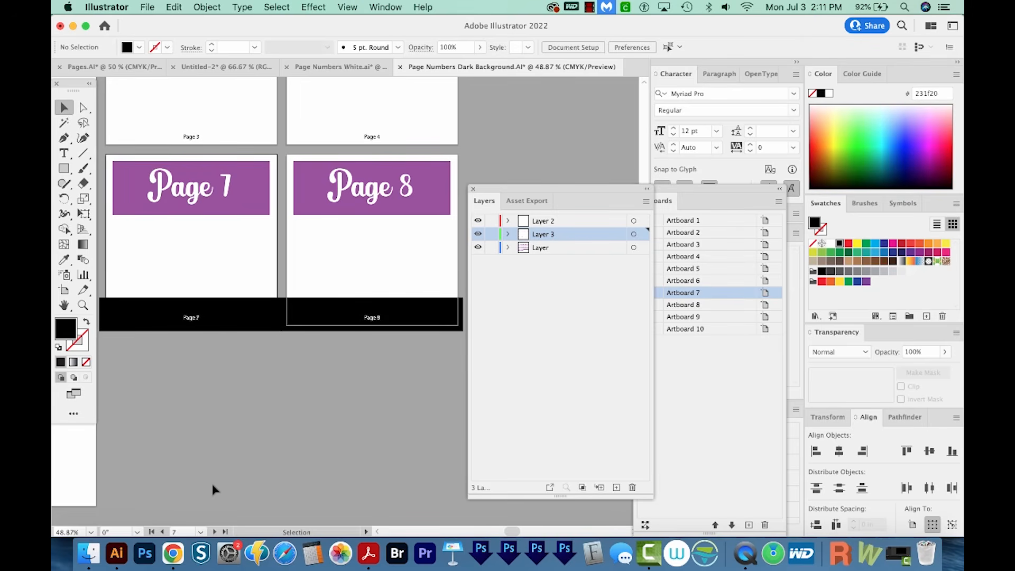